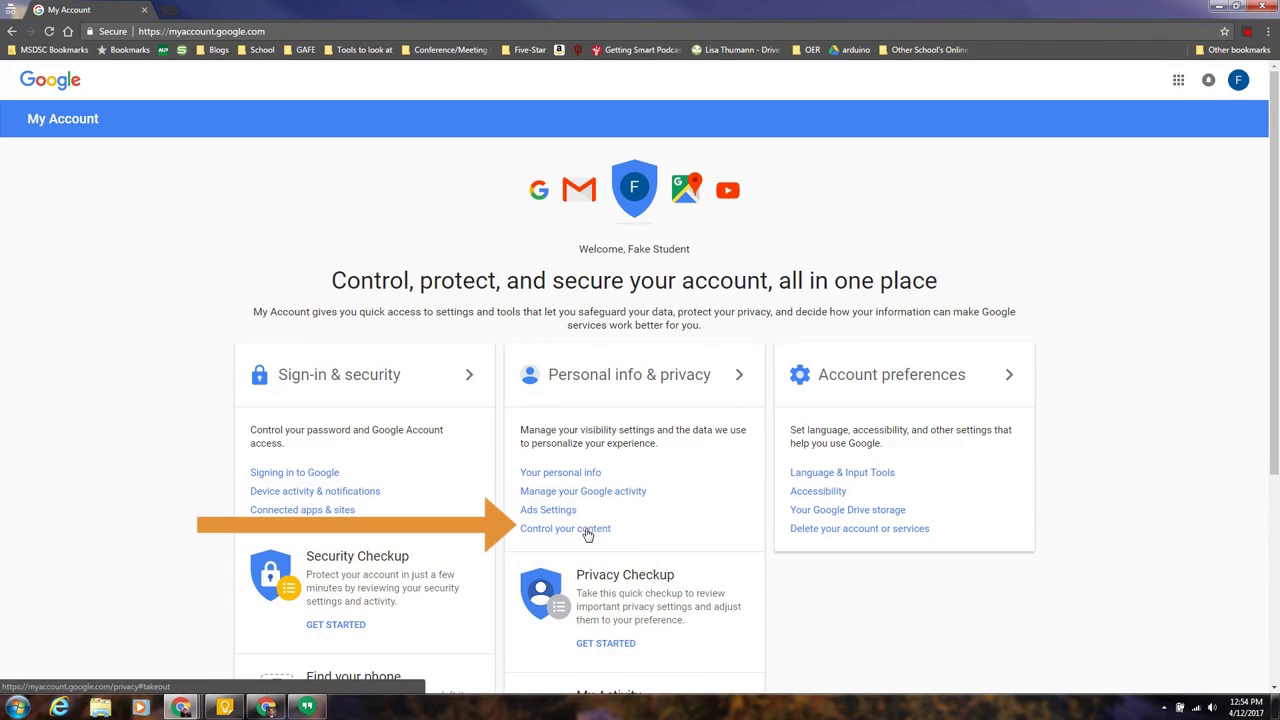
Step: Open Control your content and start a content transfer
left_click(587, 534)
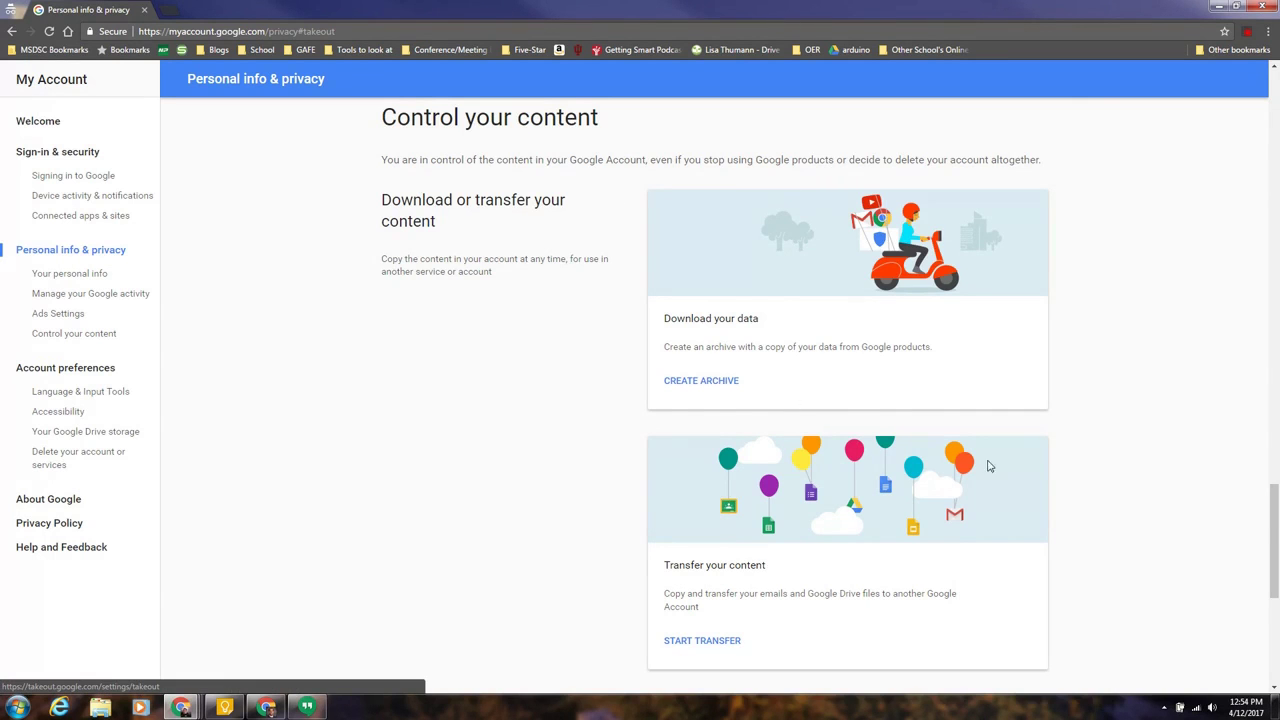
scroll(1006, 466, "down", 3)
scroll(885, 465, "up", 1)
scroll(885, 465, "up", 1)
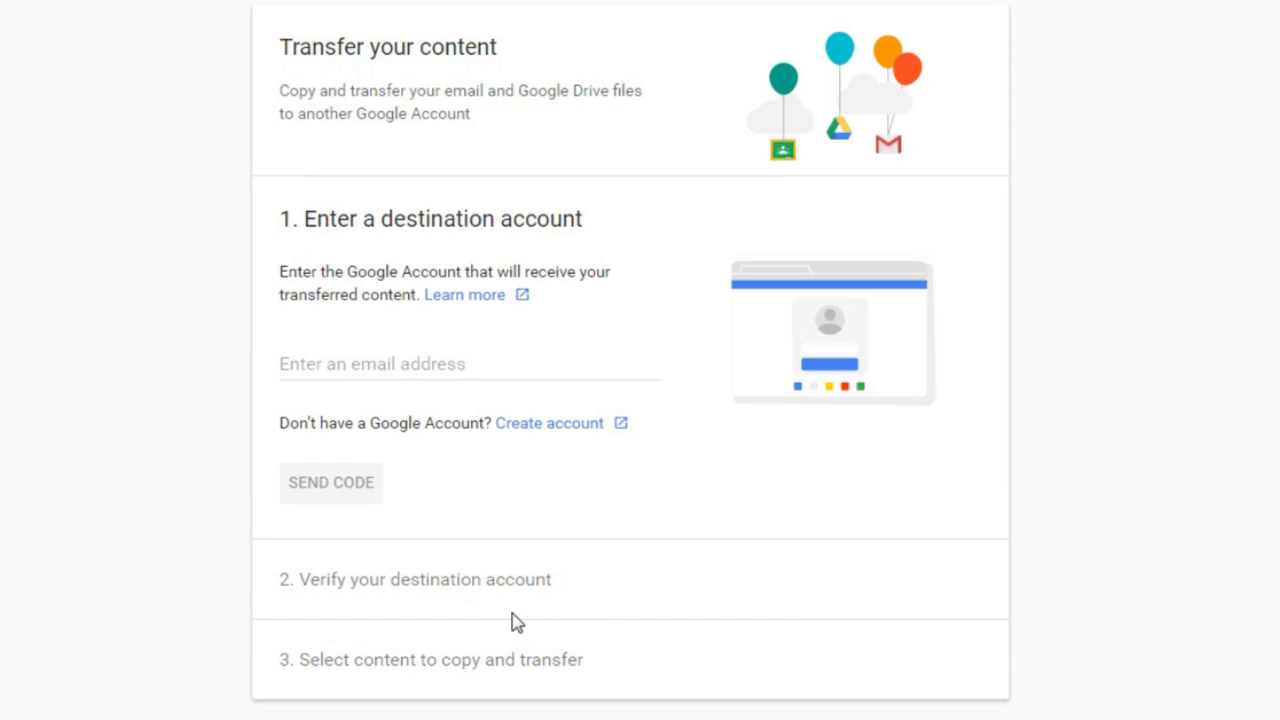
Step: Enter the destination account's email address and send it a verification code
left_click(449, 363)
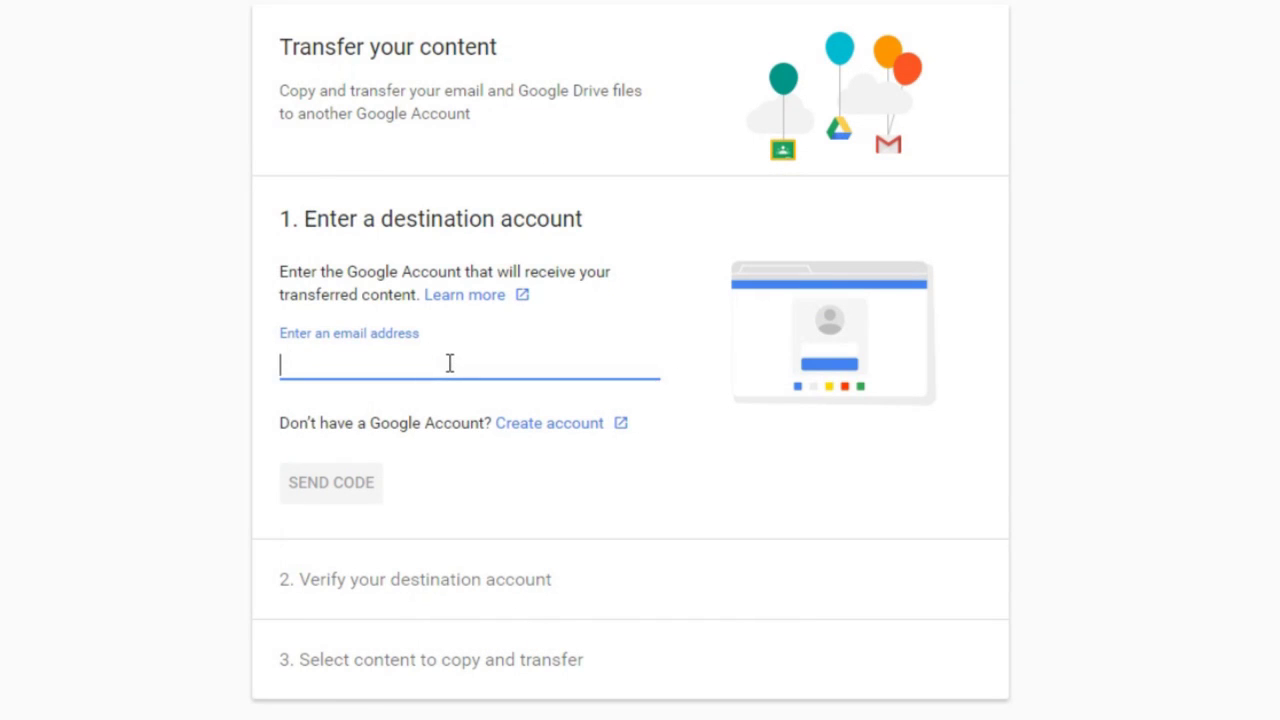
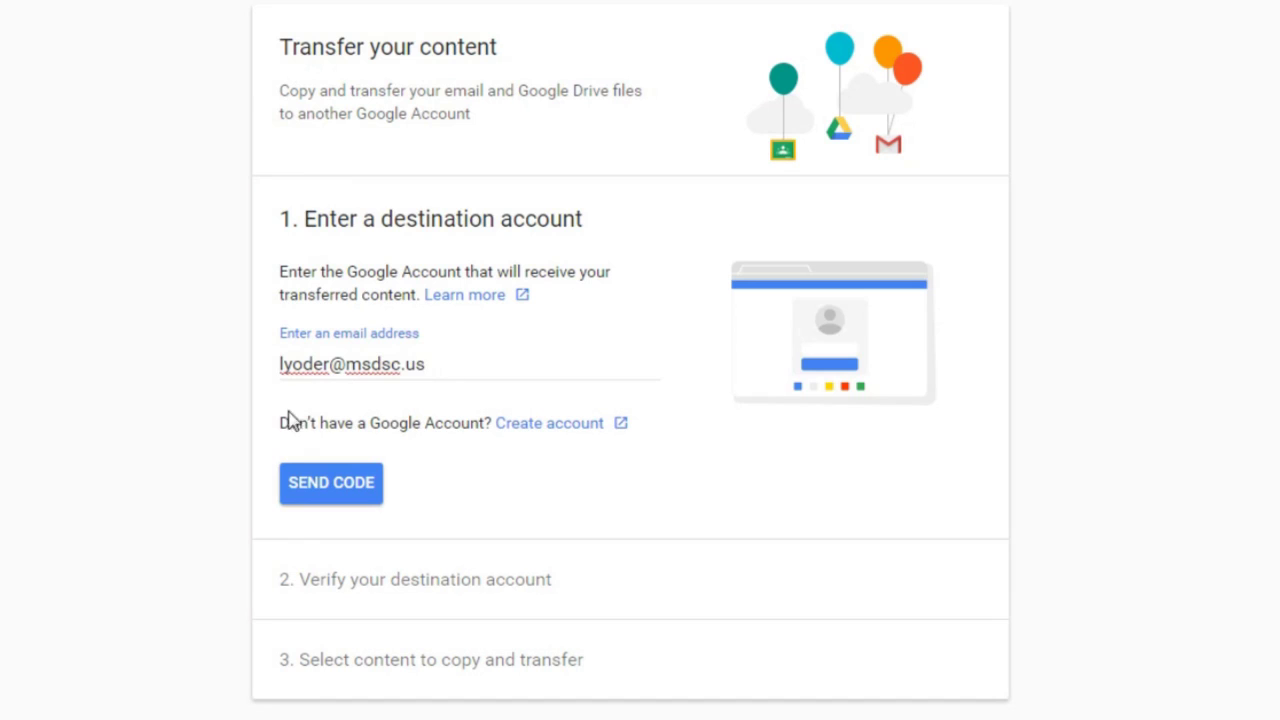
left_click(197, 431)
left_click(432, 364)
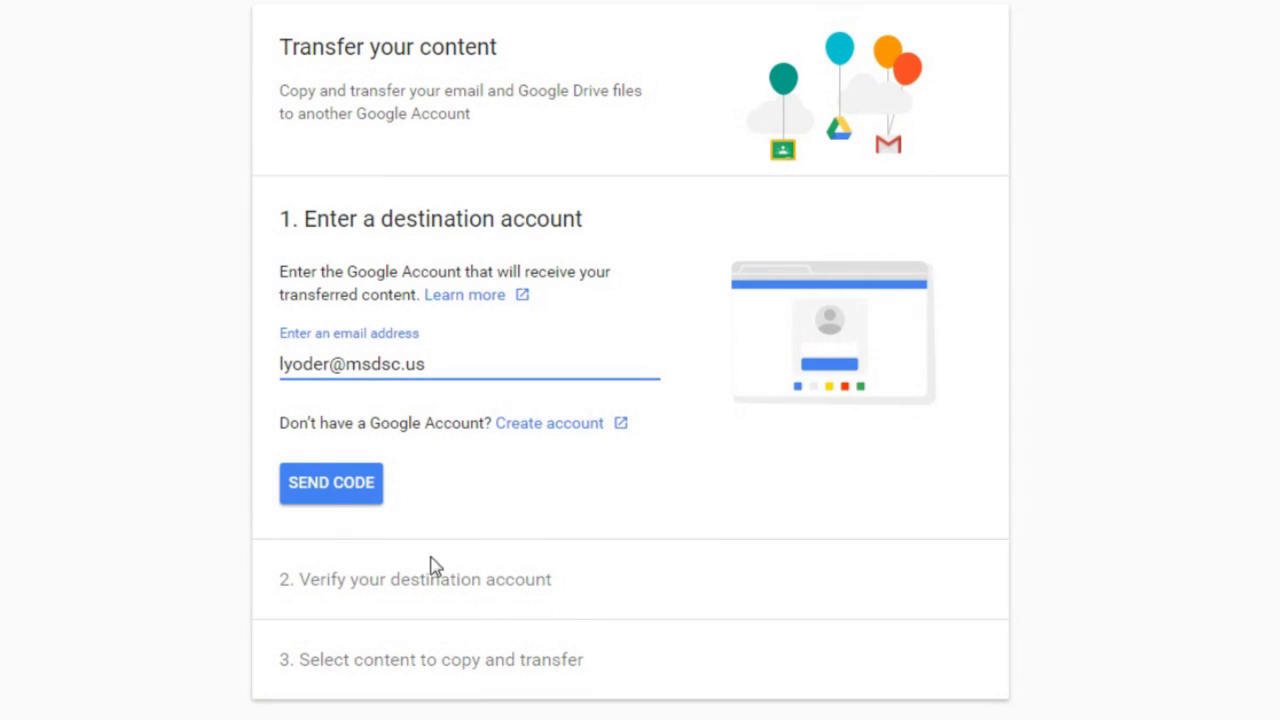
left_click(333, 492)
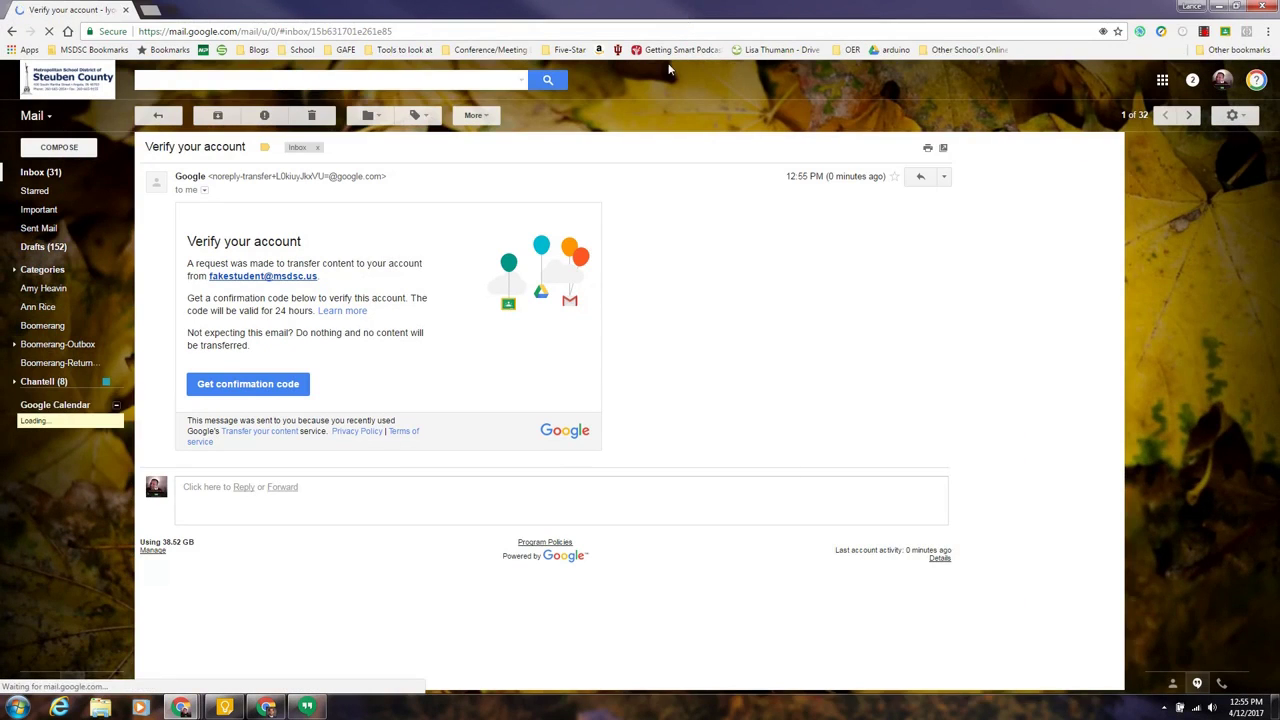
Step: Open the confirmation code page from the Verify your account email and copy the code
left_click(257, 388)
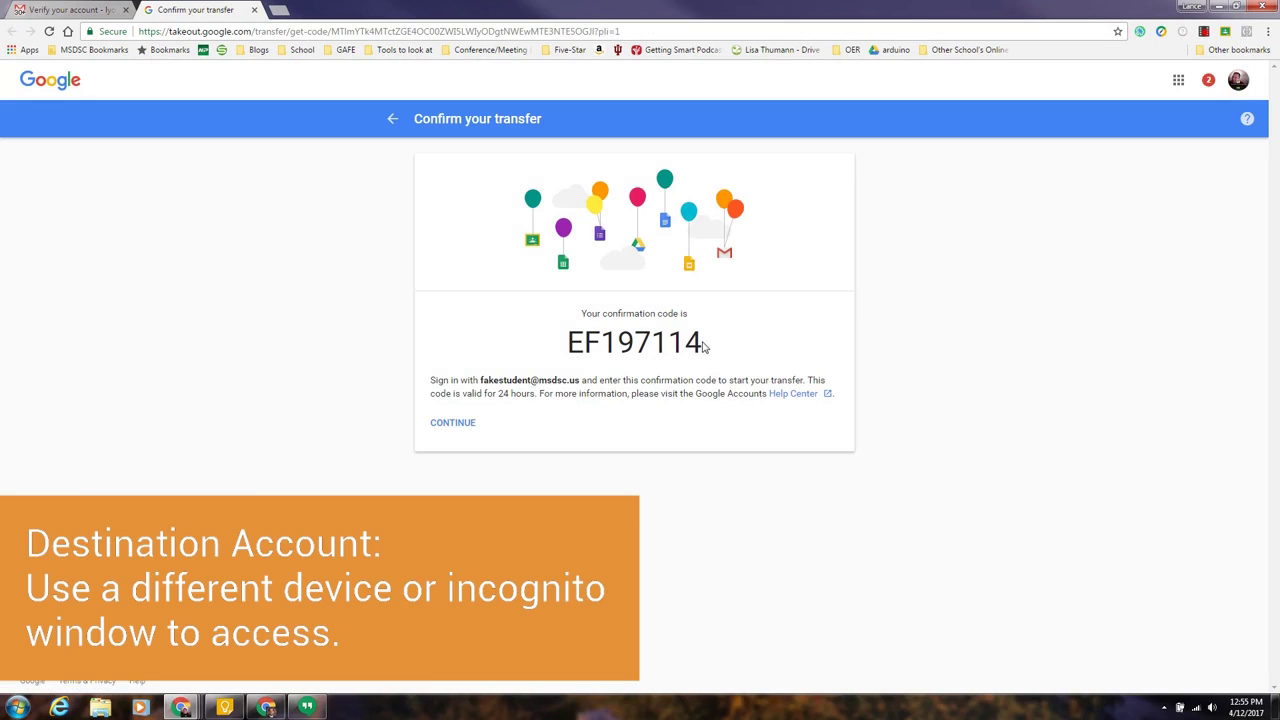
left_click_drag(704, 342, 566, 342)
right_click(585, 348)
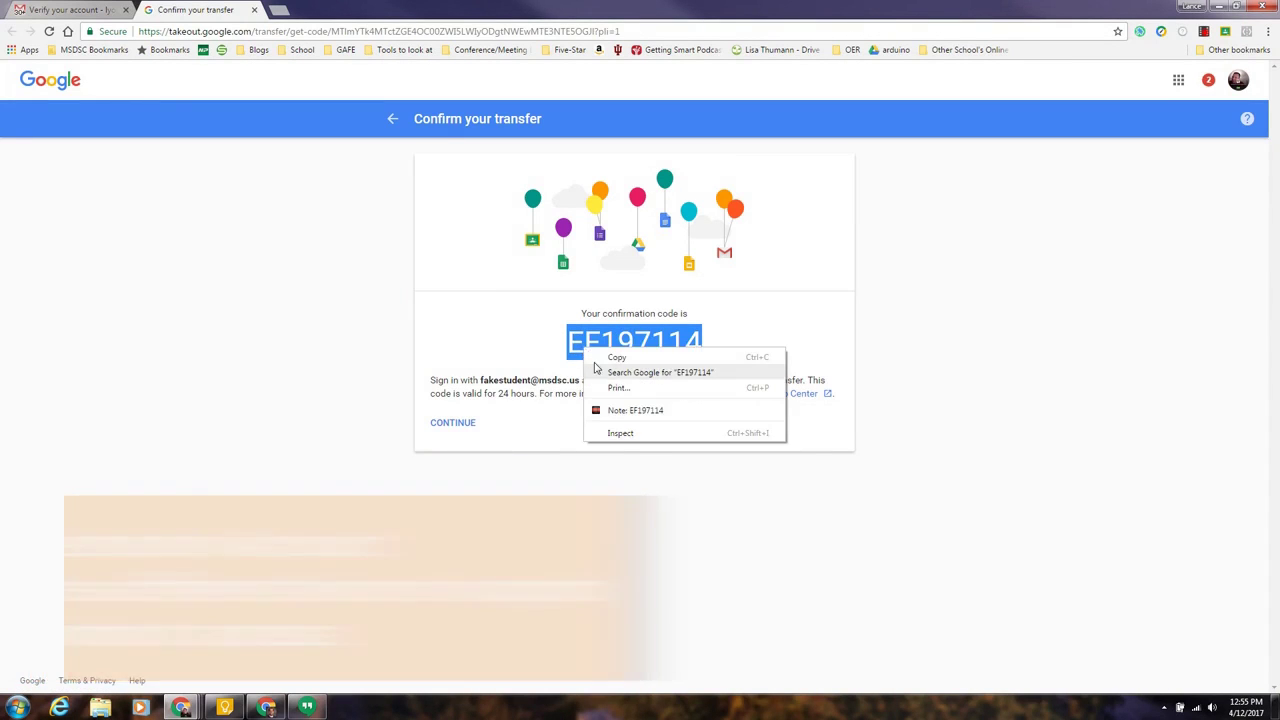
left_click(614, 358)
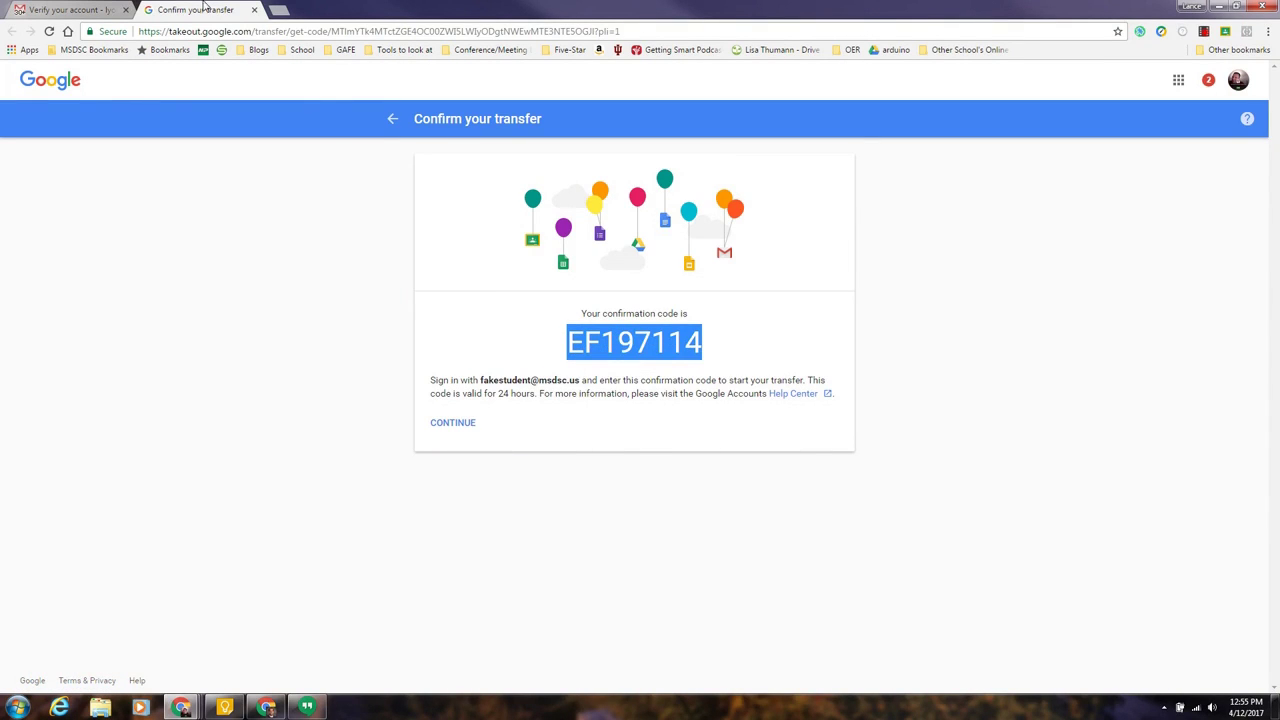
Step: Paste the copied confirmation code into the transfer page's code field and verify the destination account
left_click_drag(586, 17, 1279, 125)
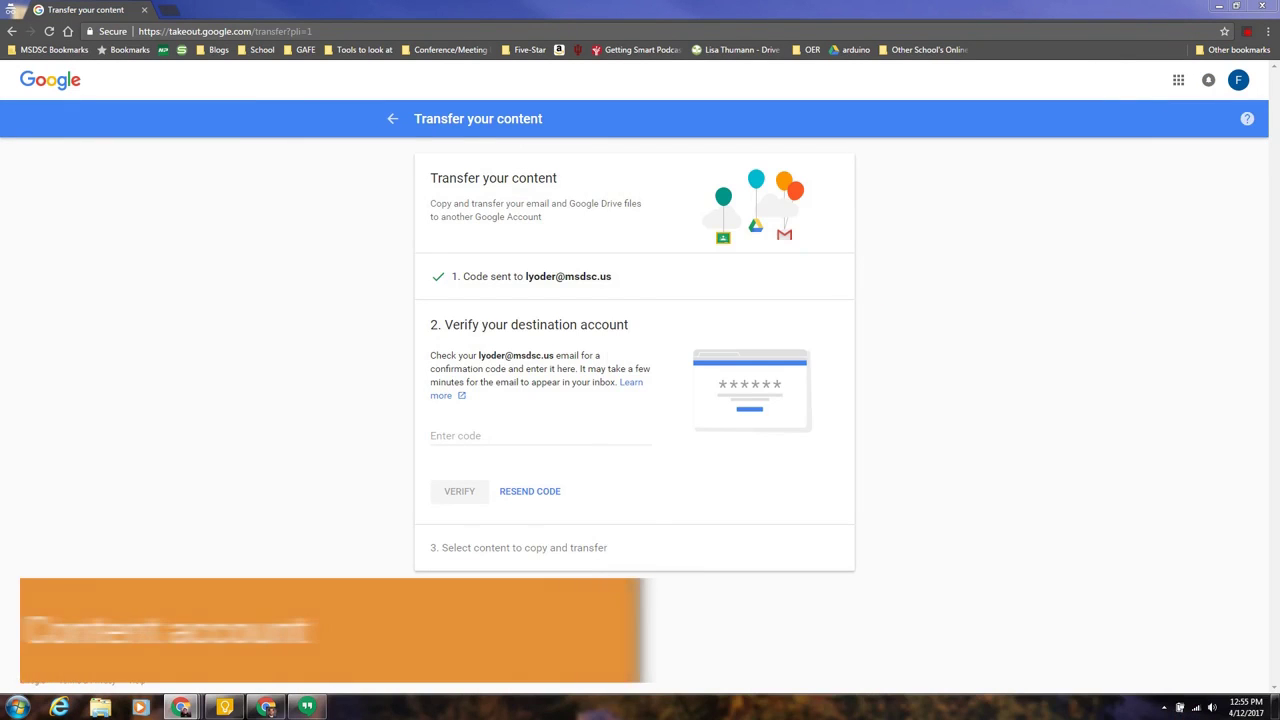
left_click(458, 435)
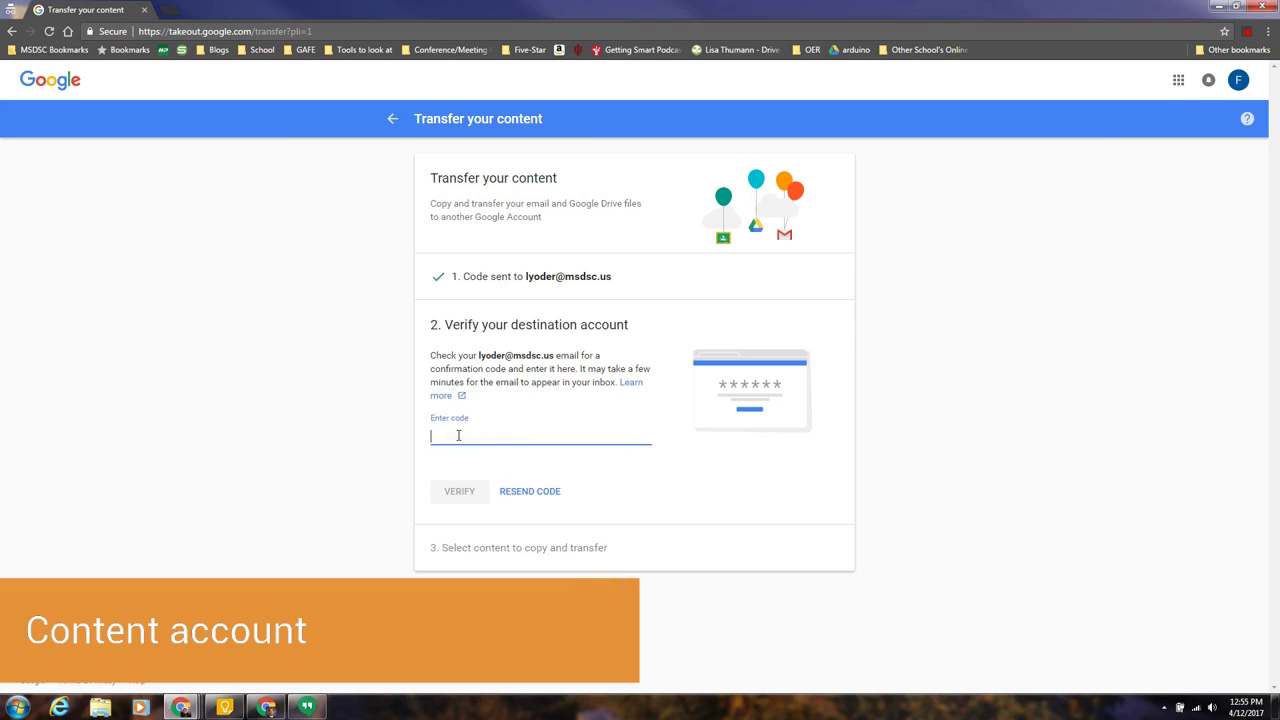
key("ctrl+v")
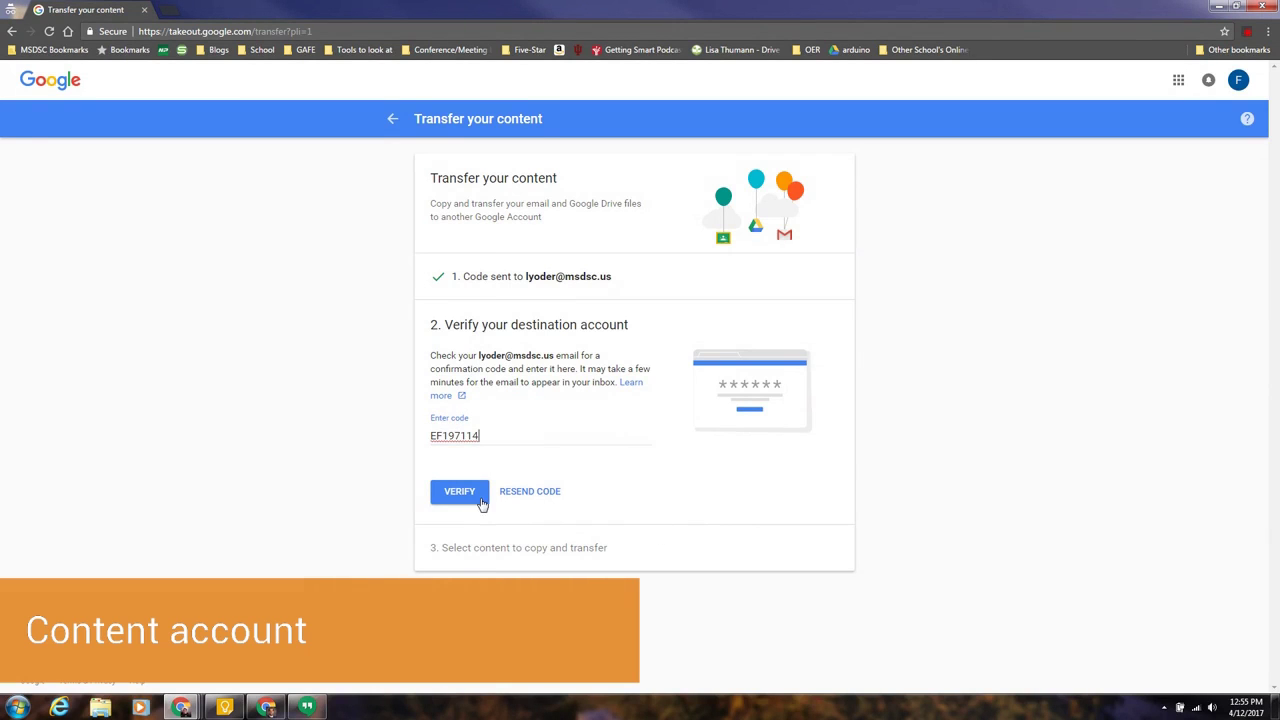
left_click(476, 498)
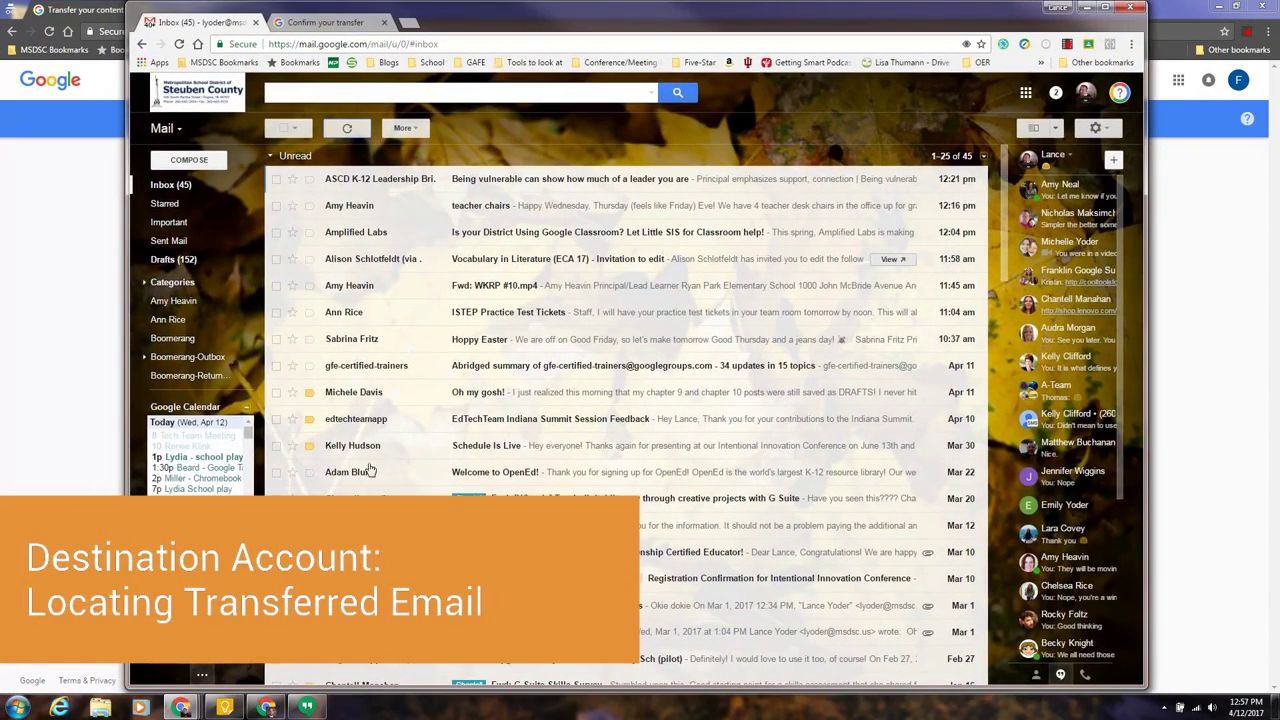
Step: Scroll the Gmail sidebar labels and open the label named after the school account
mouse_move(171, 340)
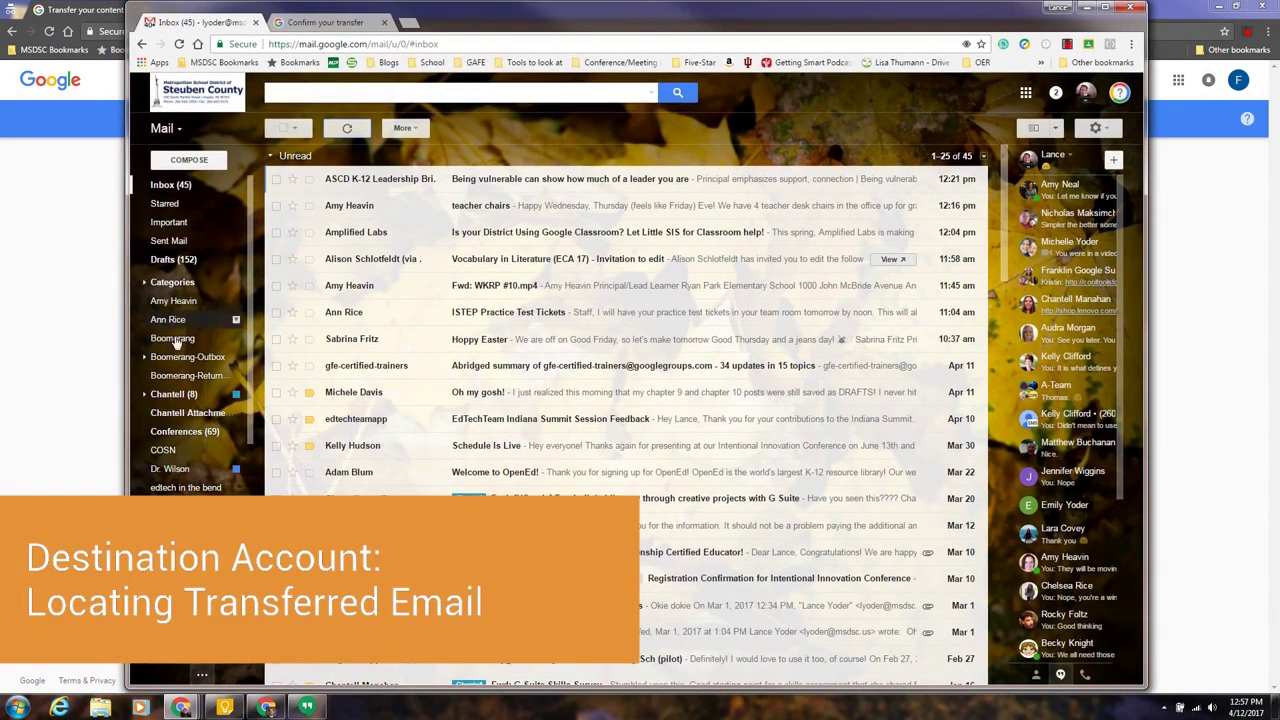
scroll(183, 400, "down", 1)
scroll(183, 405, "down", 1)
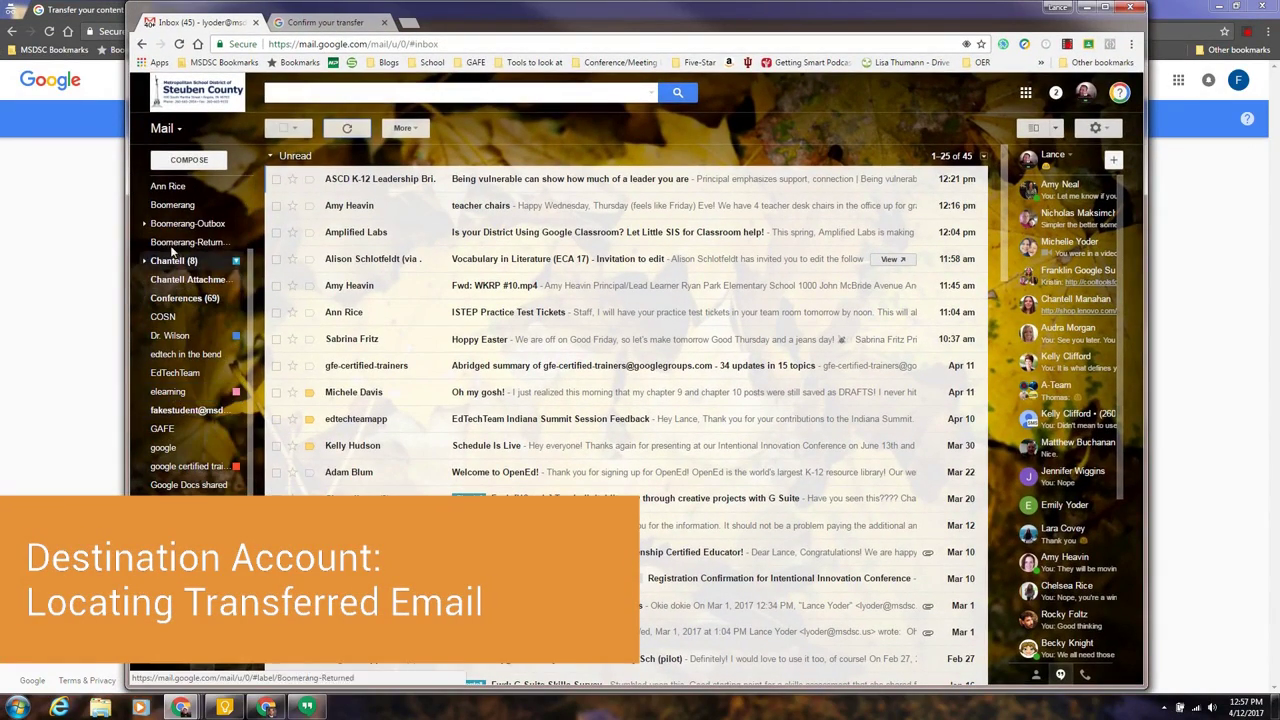
left_click(187, 419)
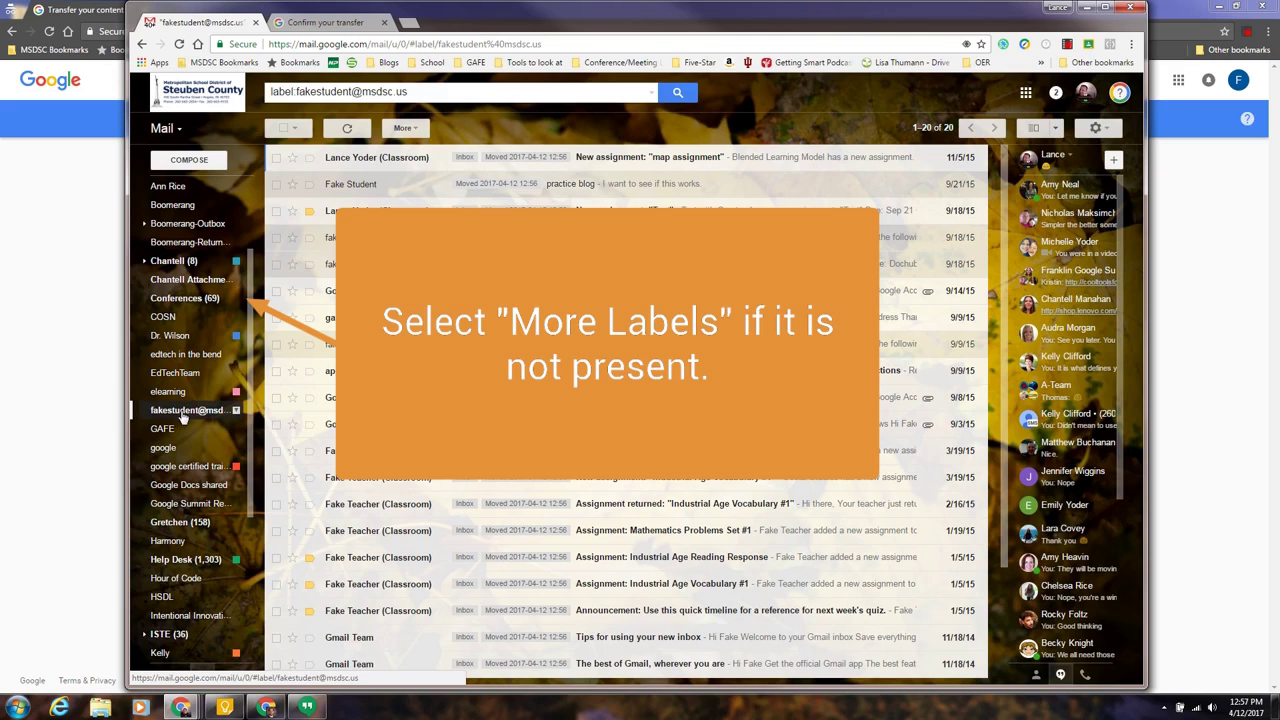
scroll(490, 553, "down", 2)
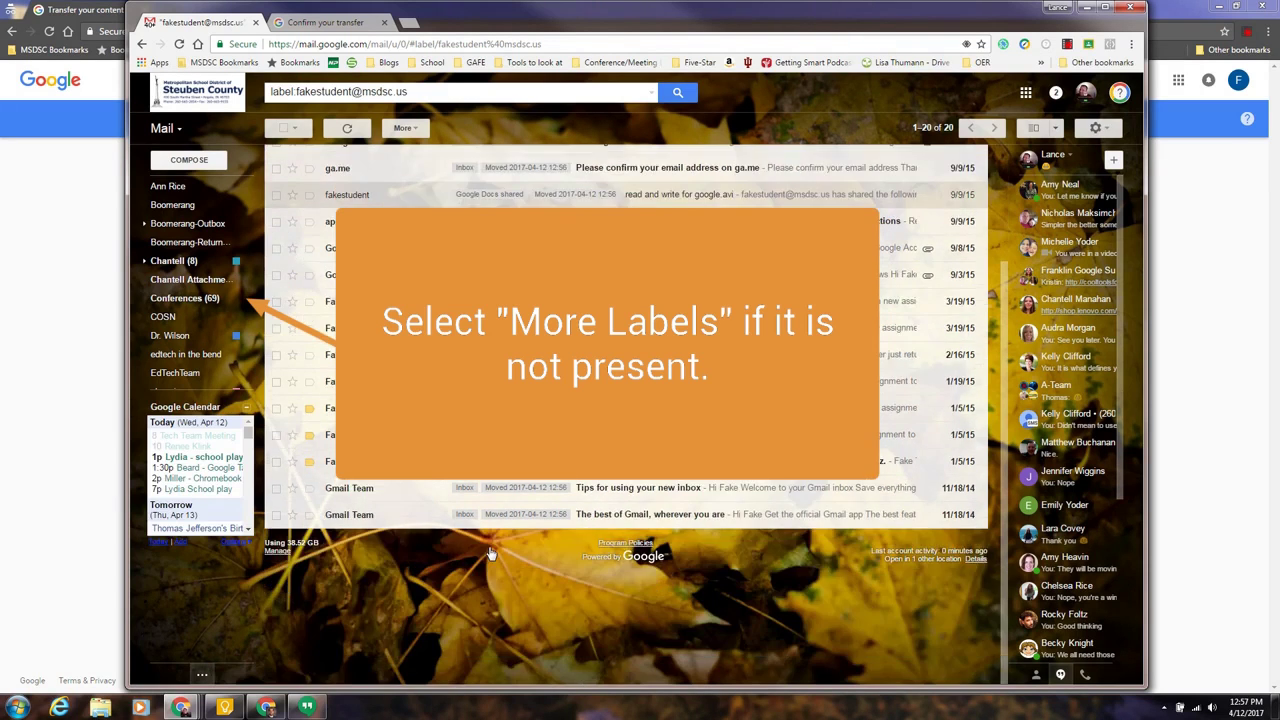
scroll(490, 553, "up", 2)
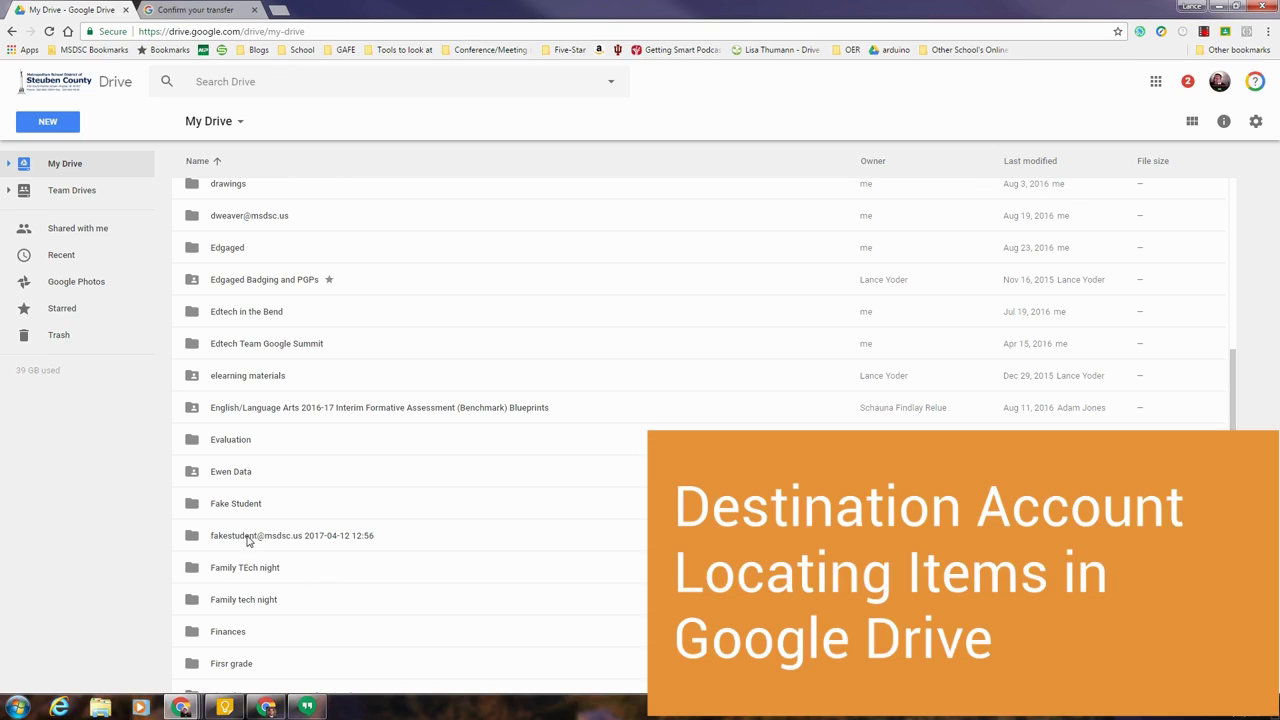
double_click(233, 541)
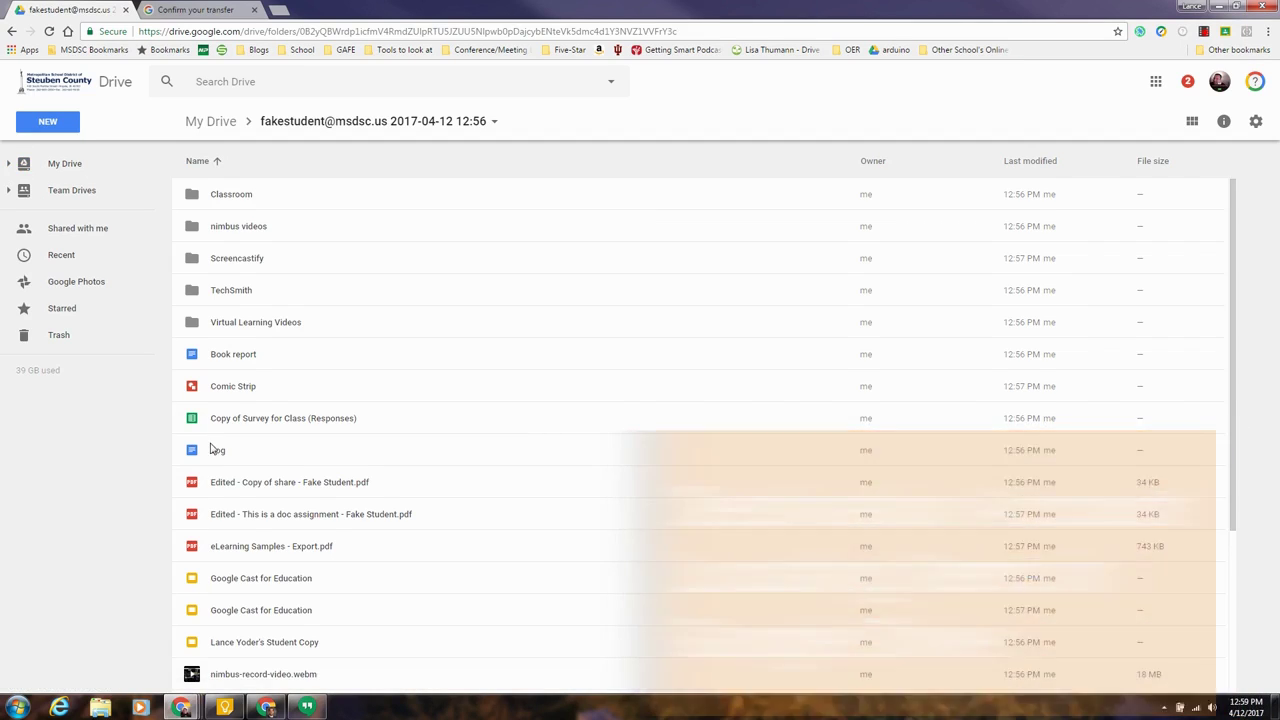
scroll(240, 480, "down", 3)
scroll(251, 521, "up", 3)
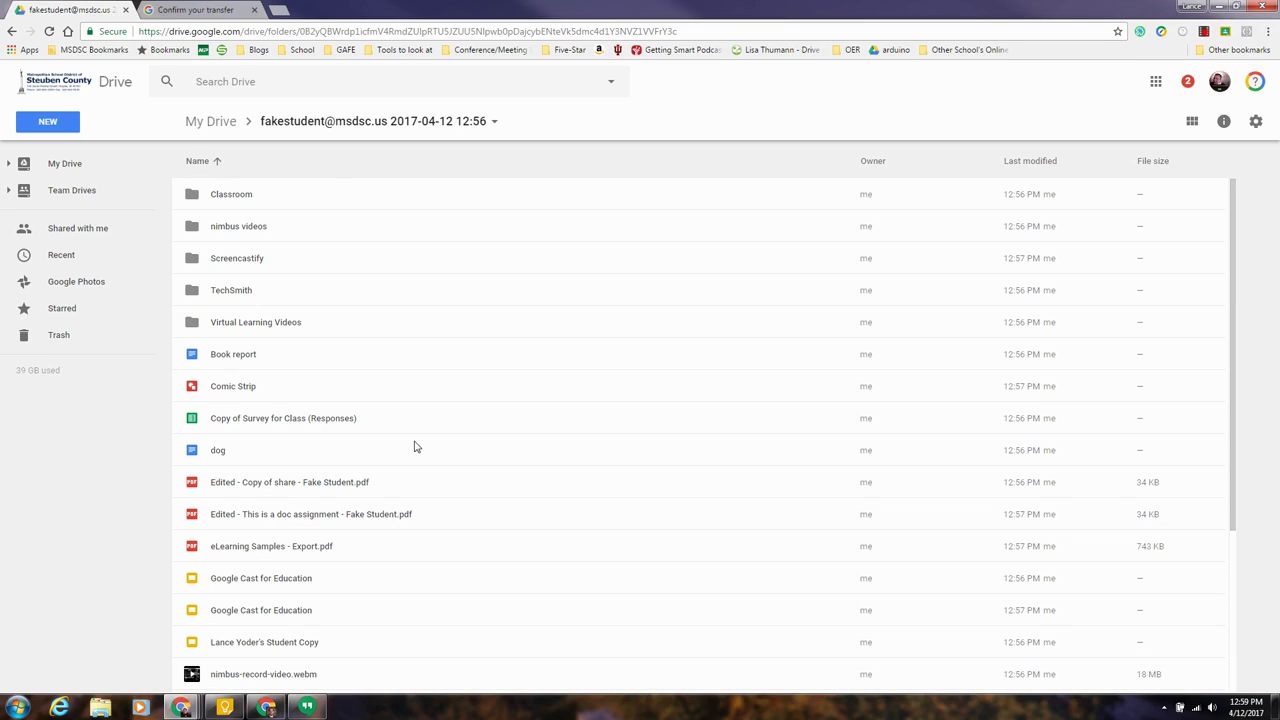
scroll(445, 360, "down", 3)
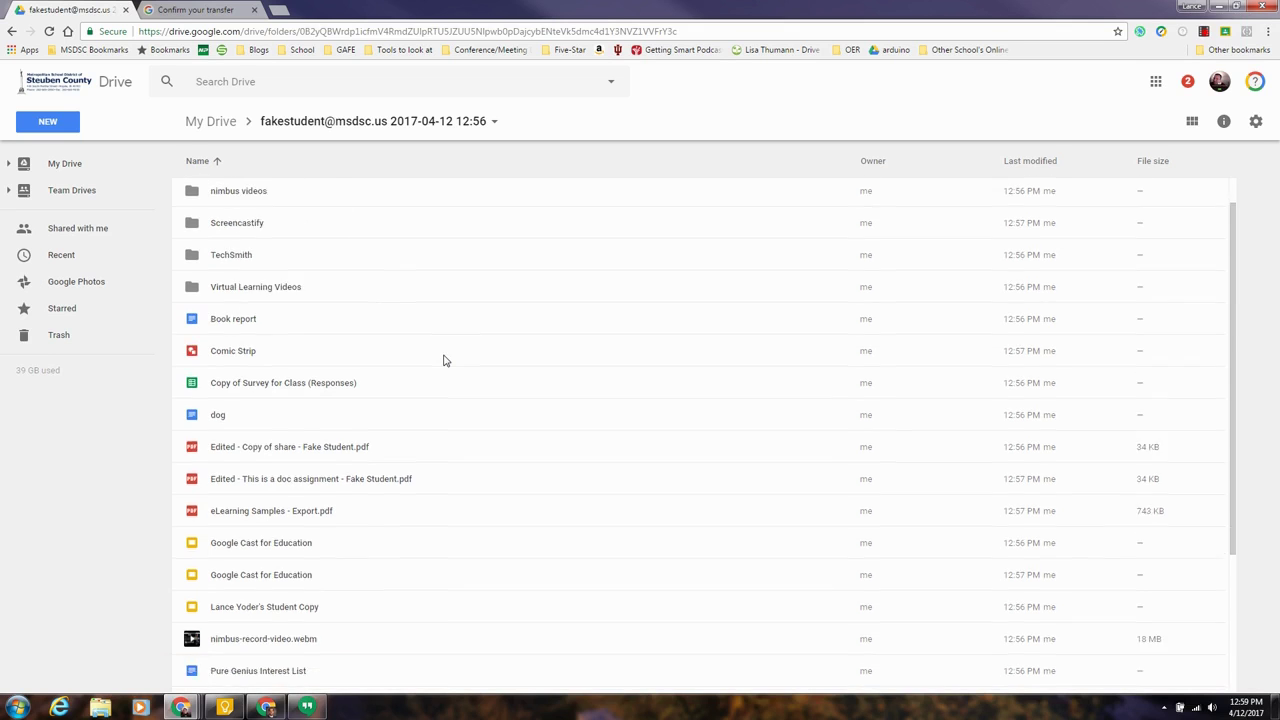
scroll(445, 360, "up", 3)
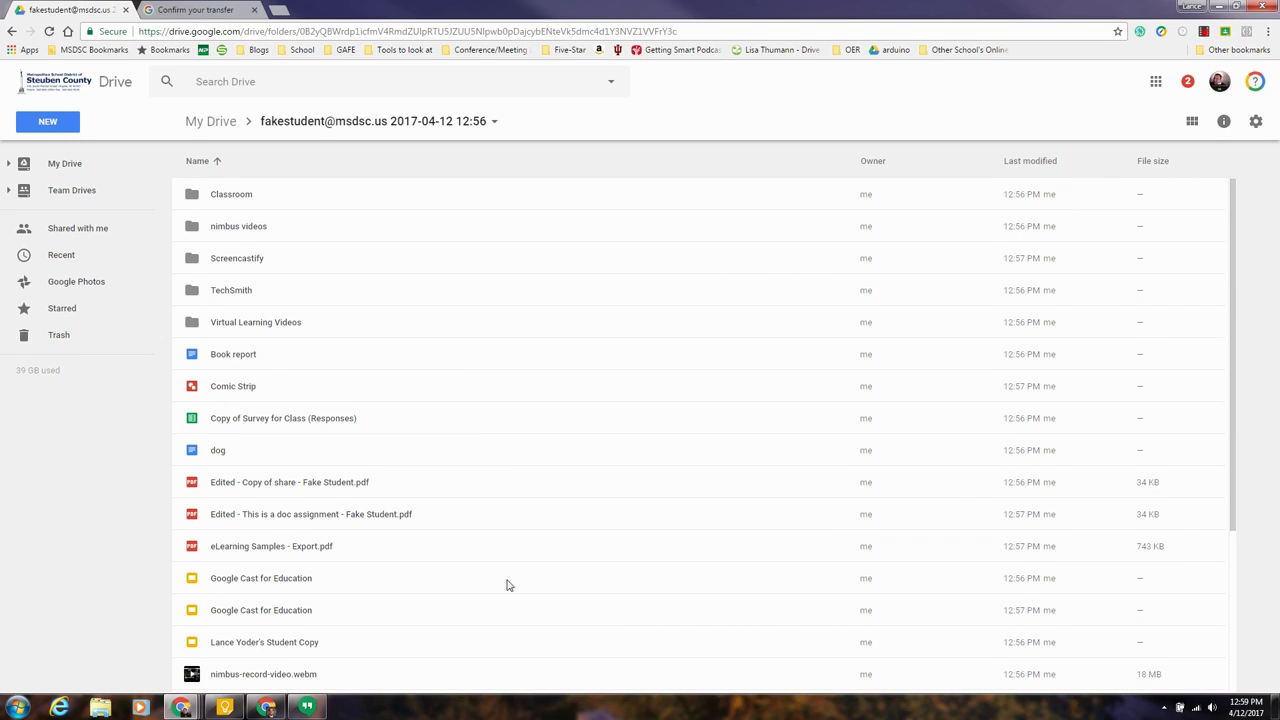
mouse_move(18, 369)
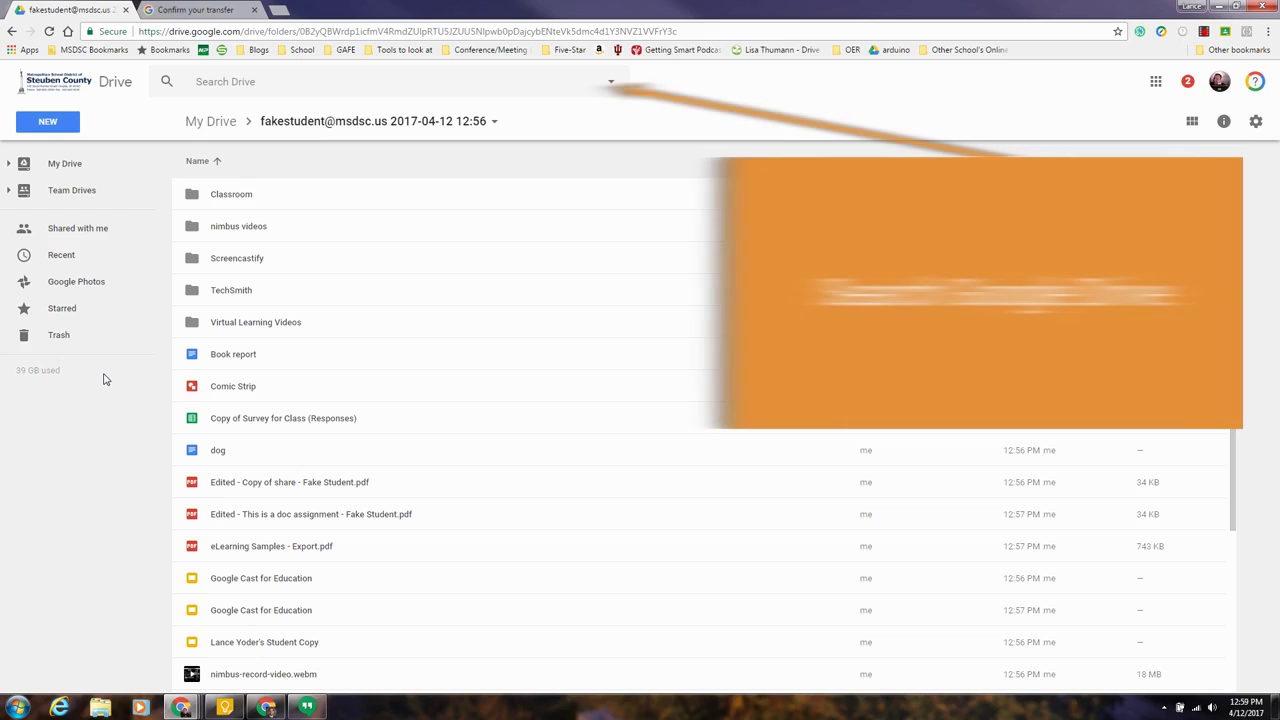
Step: Search Drive with Type set to Videos to list the .webm and .avi recordings
left_click(611, 83)
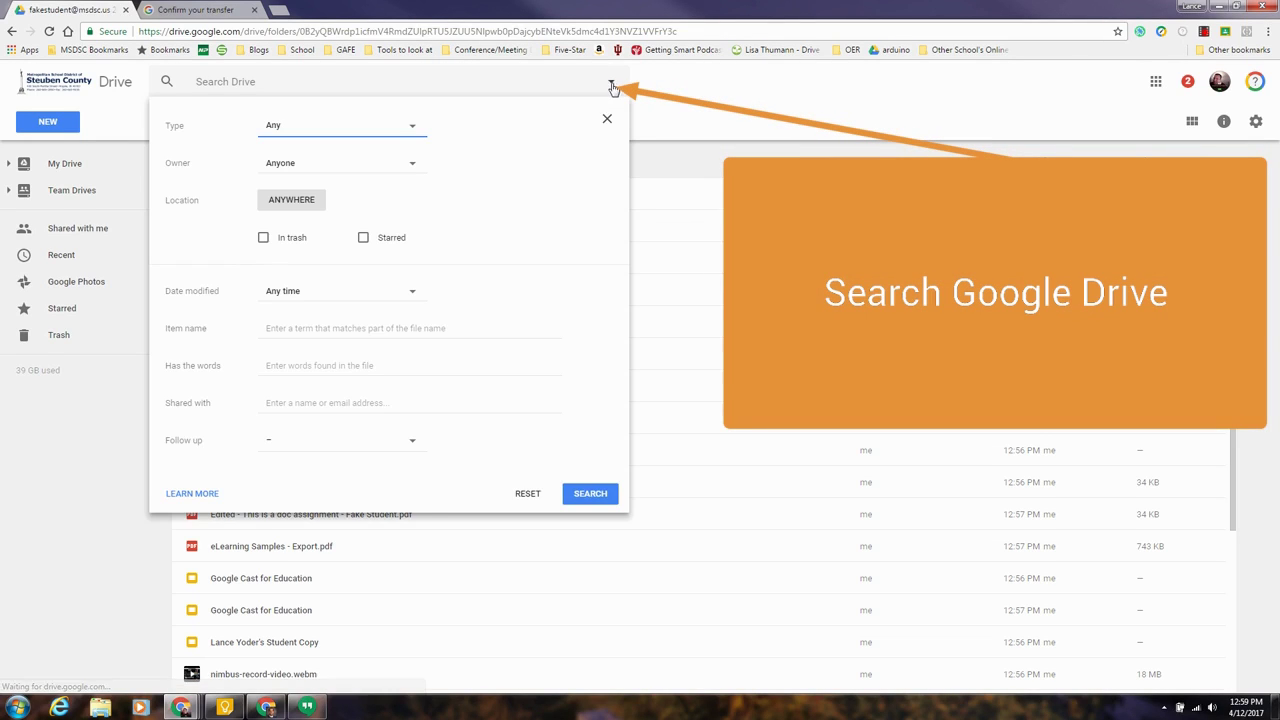
left_click(419, 128)
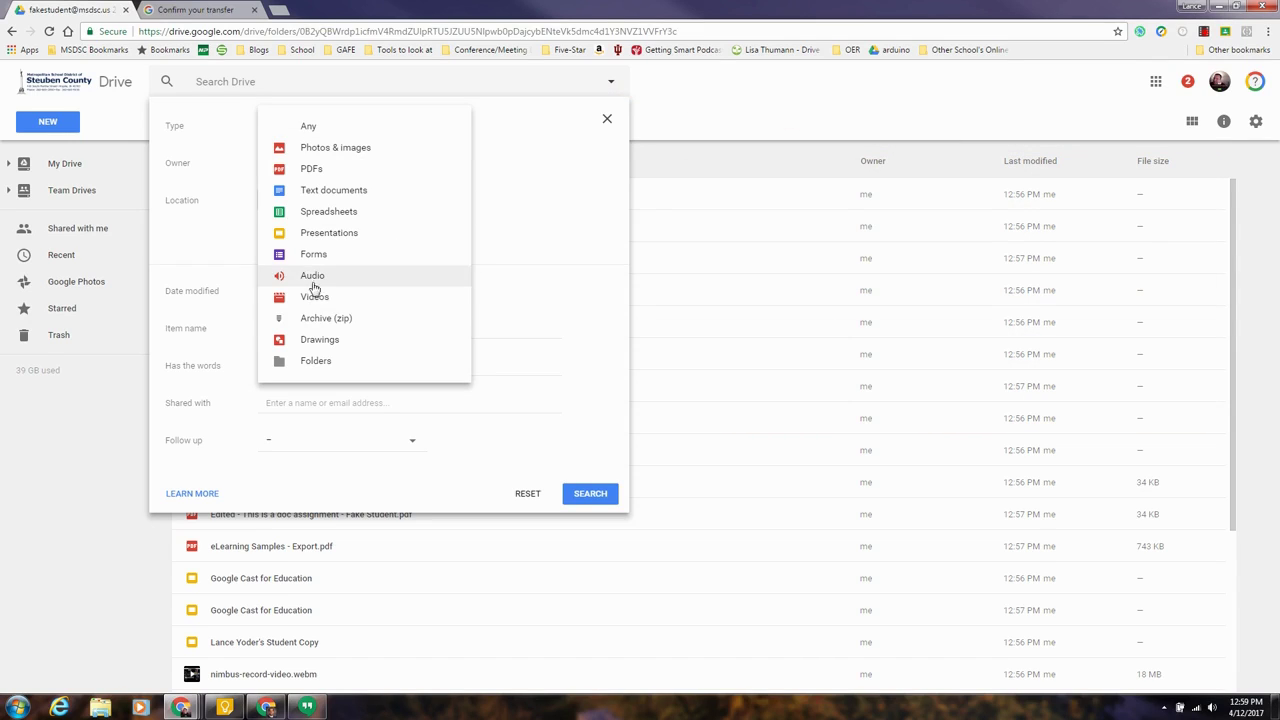
left_click(314, 296)
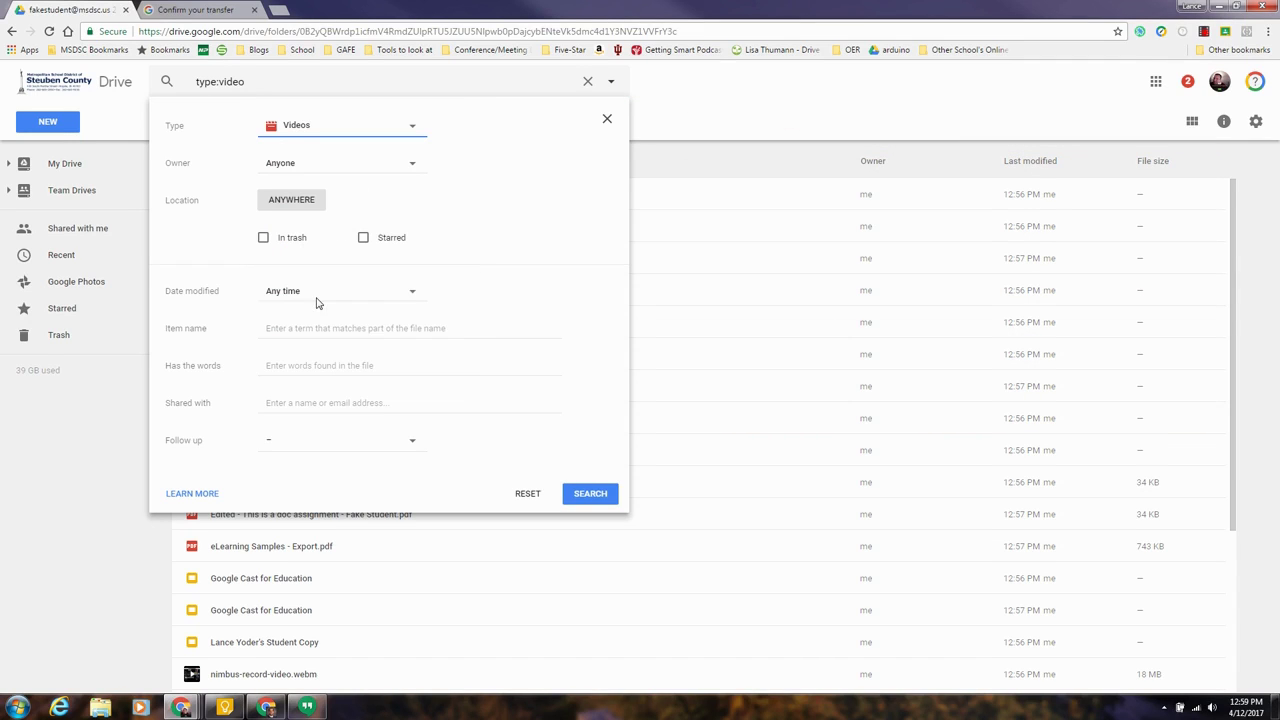
left_click(581, 493)
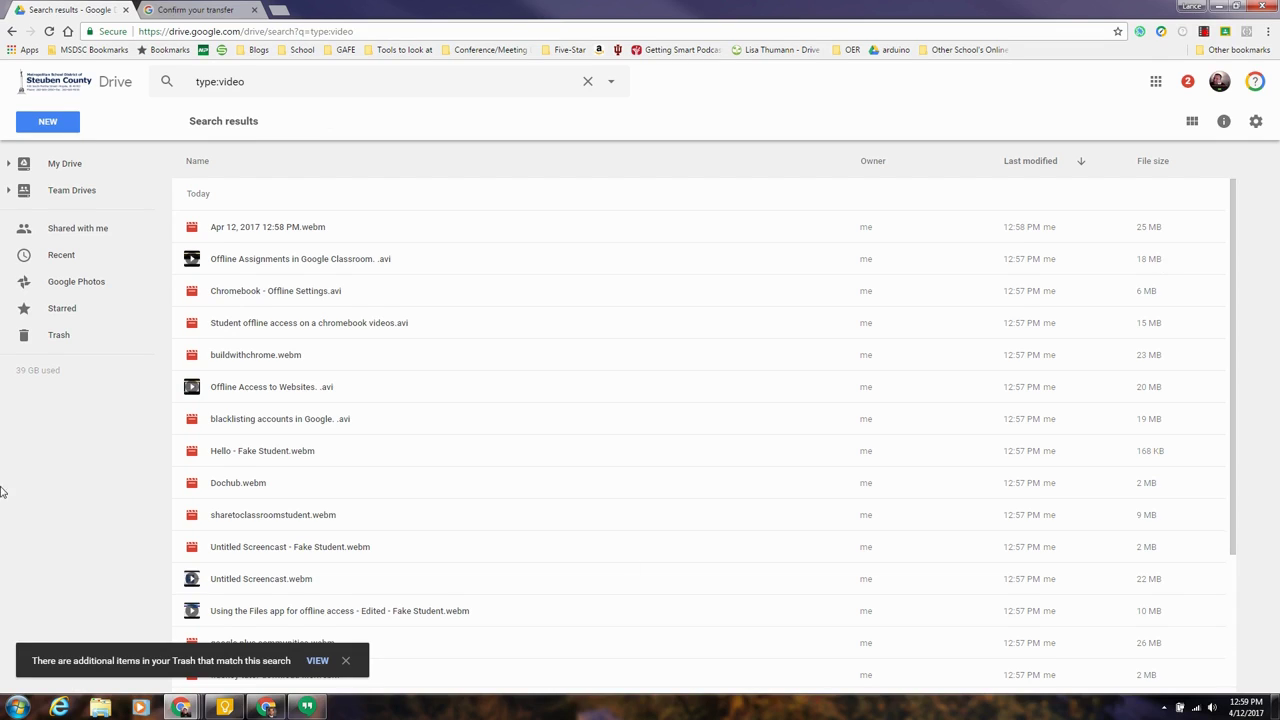
Step: Go back to My Drive, scroll down through all folders and files, then return to the top
left_click(60, 171)
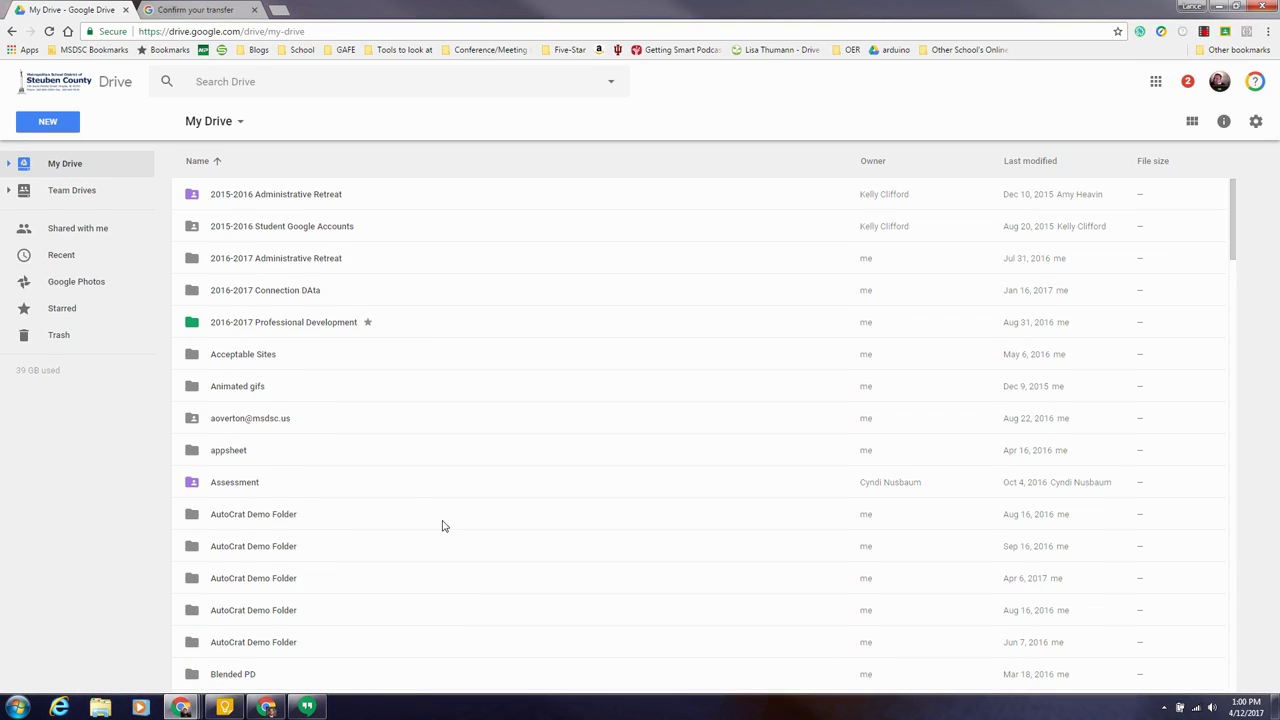
scroll(414, 509, "down", 15)
scroll(414, 502, "down", 20)
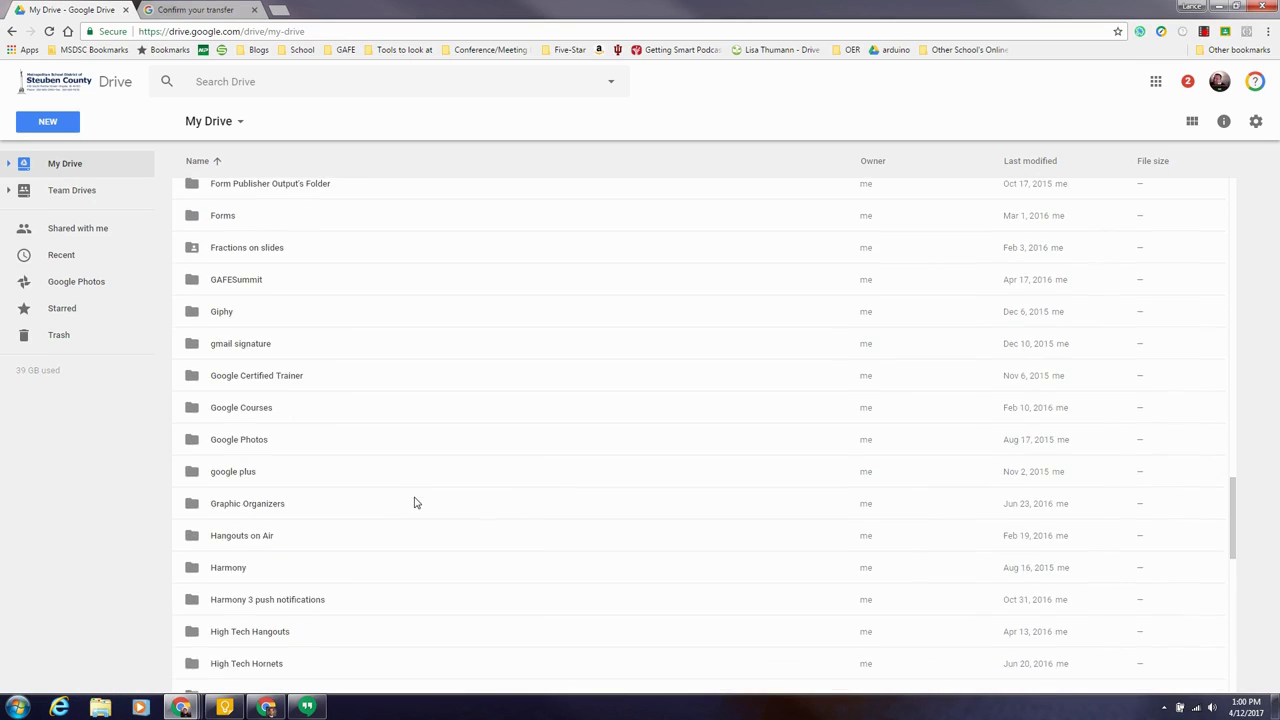
scroll(416, 504, "down", 20)
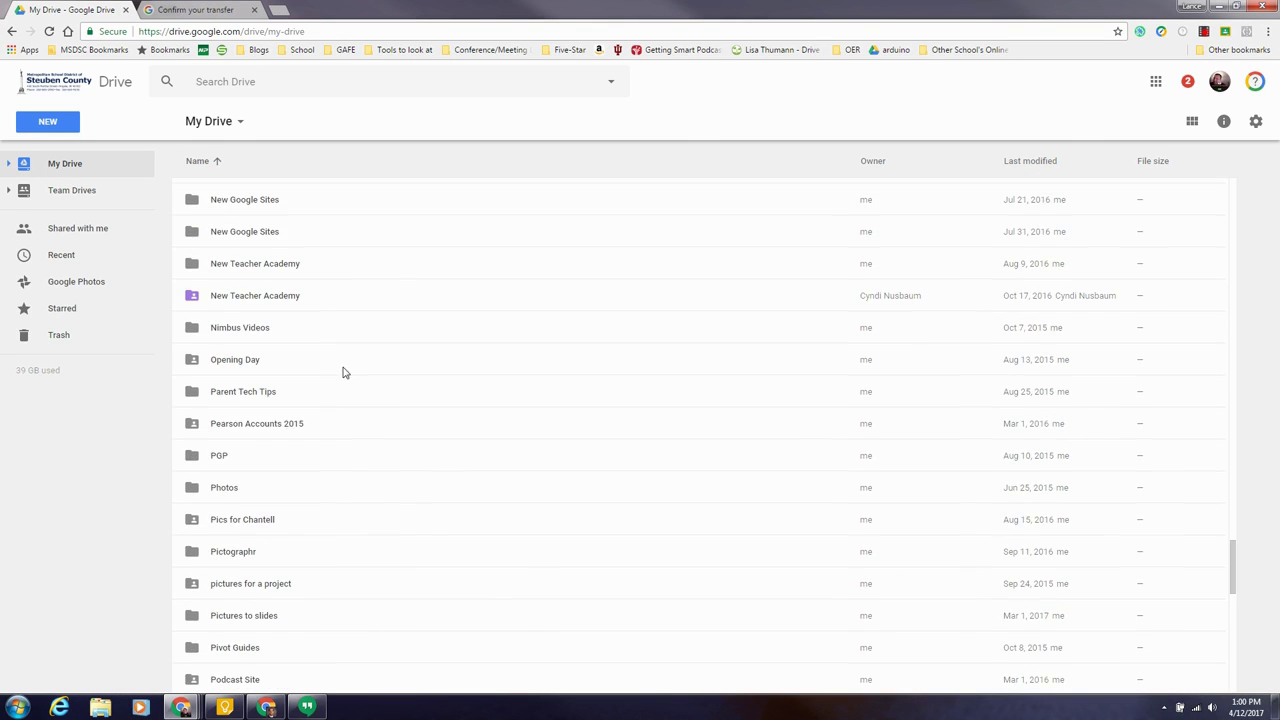
scroll(343, 410, "down", 15)
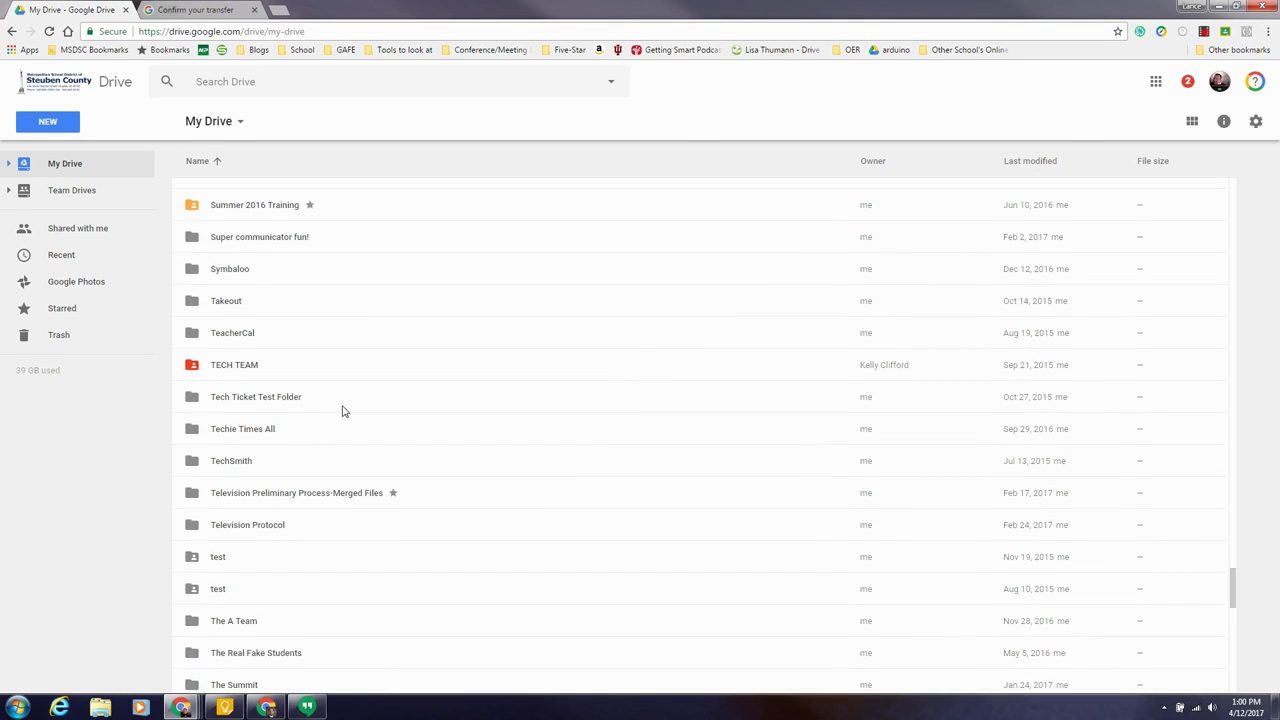
scroll(1150, 380, "down", 15)
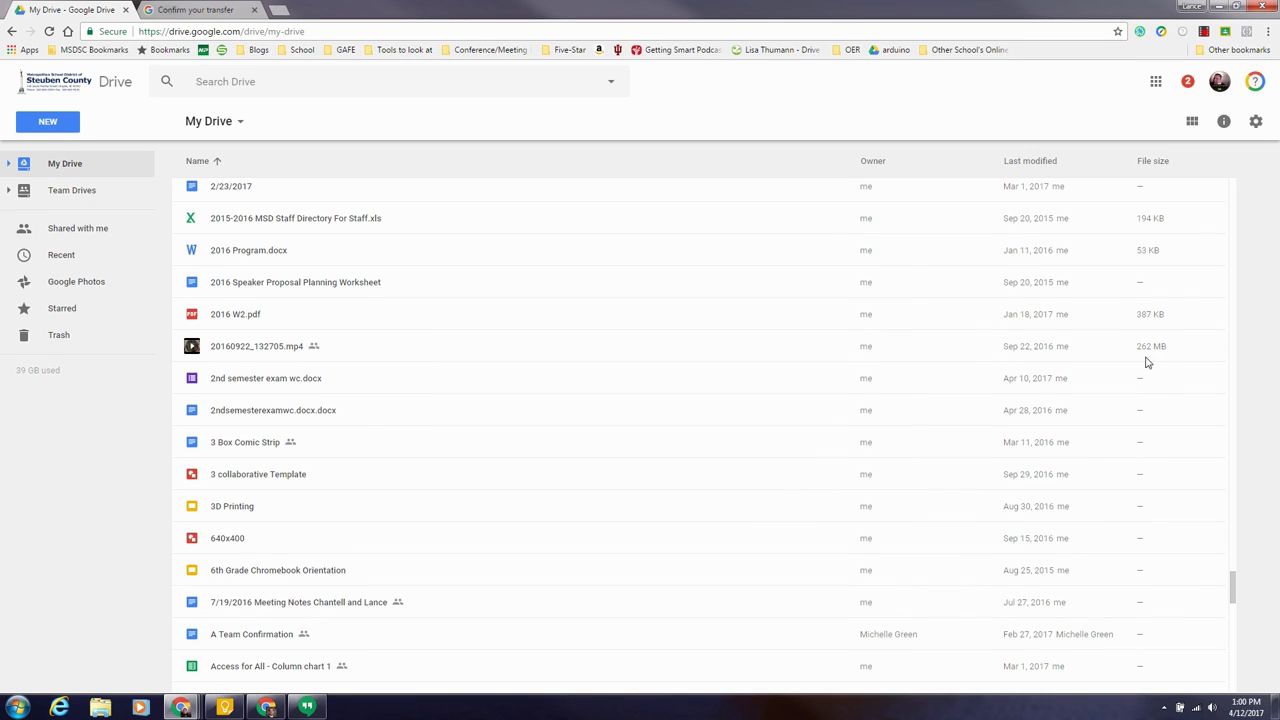
scroll(1135, 430, "down", 4)
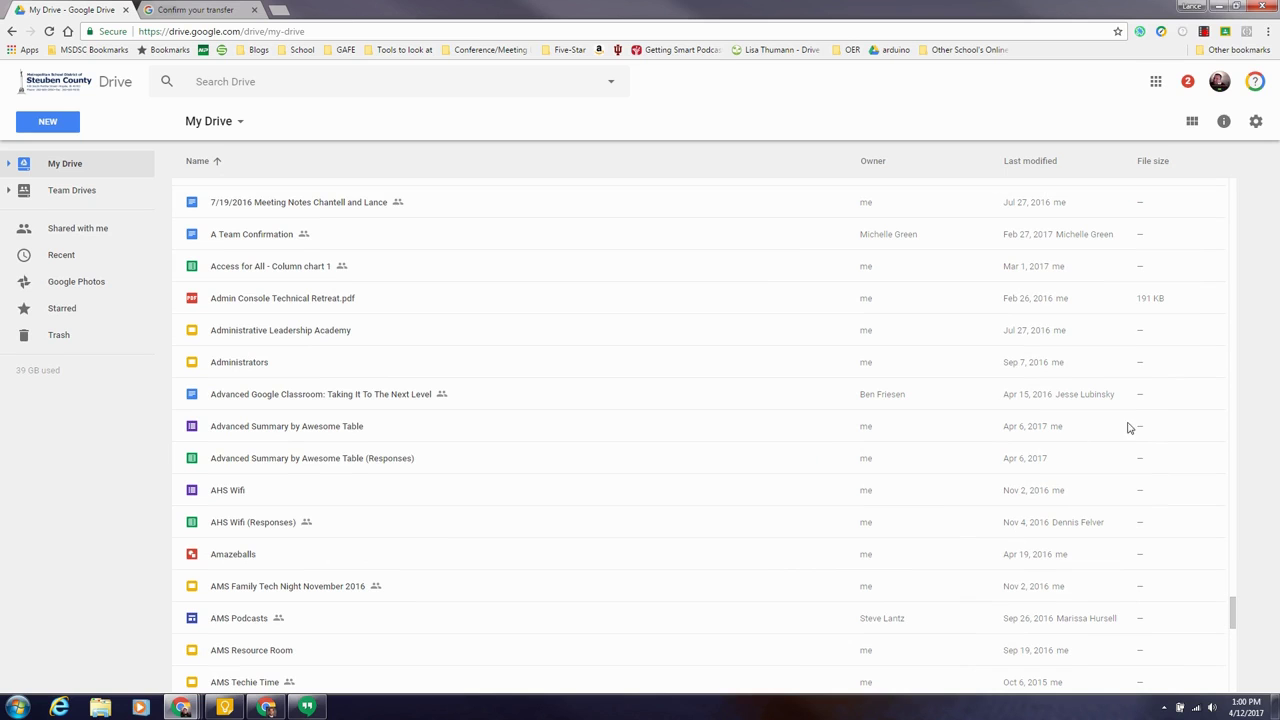
scroll(941, 394, "up", 20)
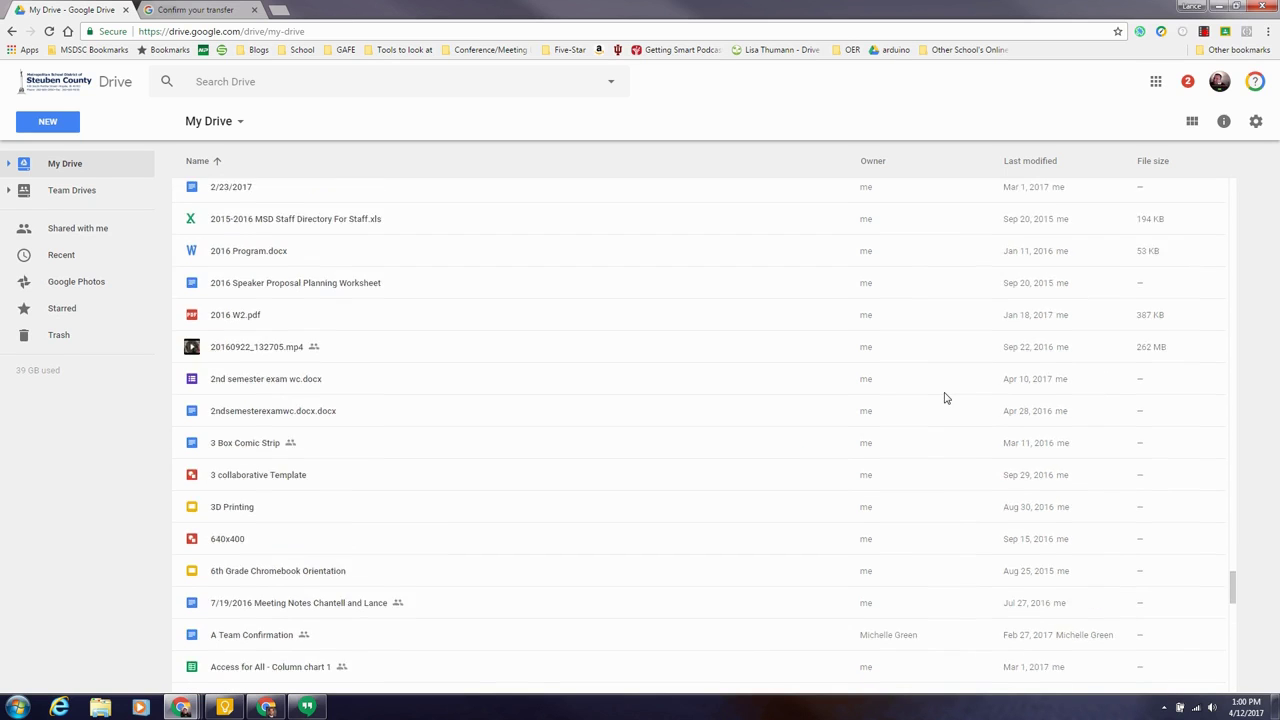
scroll(941, 394, "up", 20)
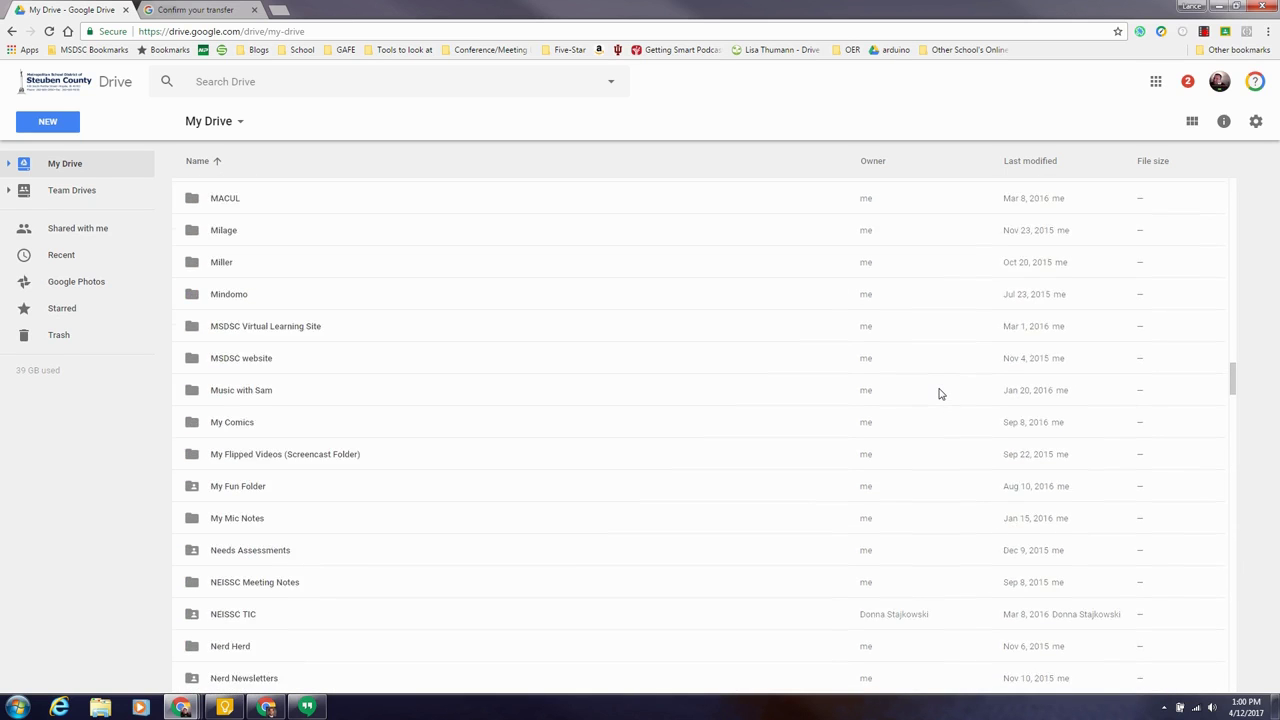
scroll(687, 314, "up", 15)
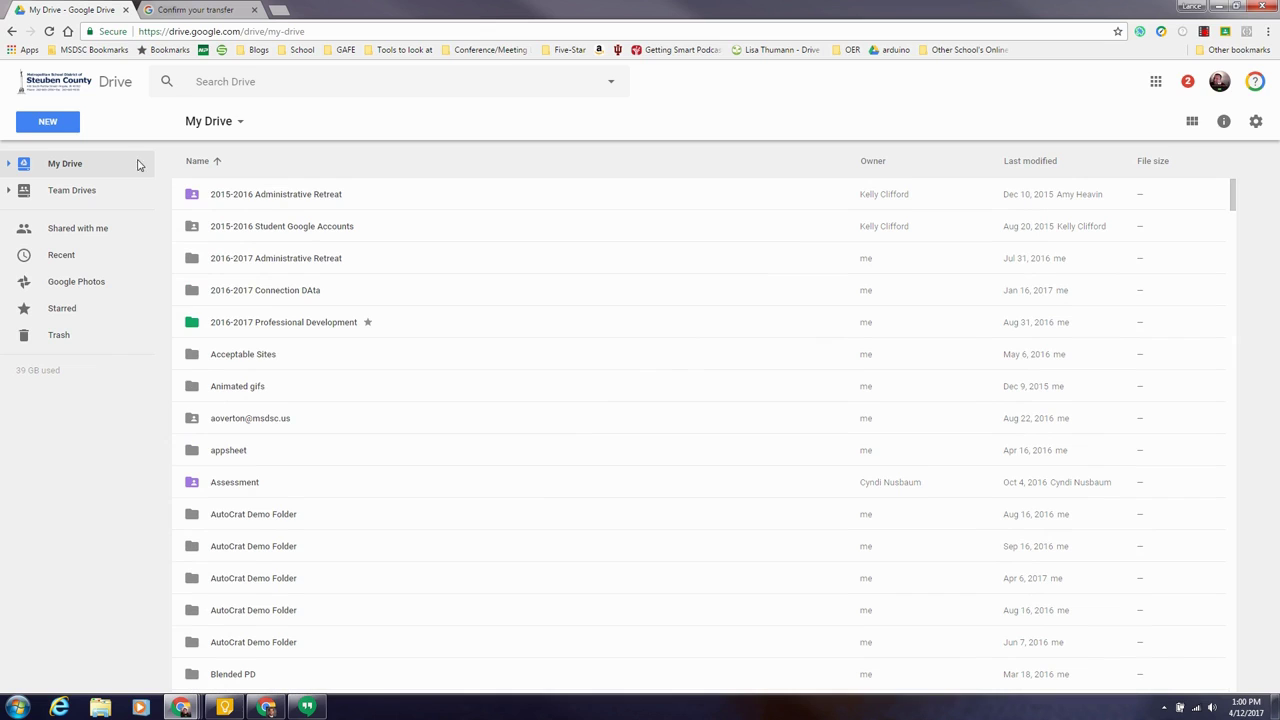
Step: Rerun the Type: Videos search and check storage: 37 GB Drive, 2 GB Gmail
left_click(611, 81)
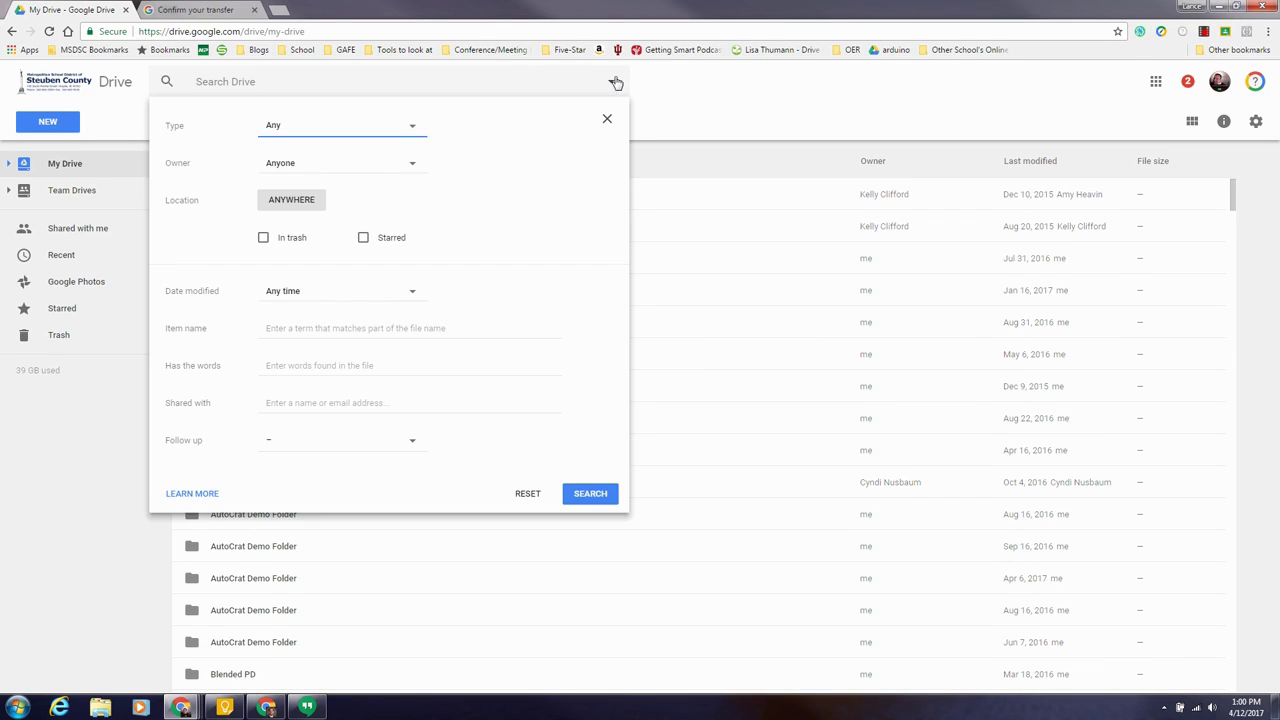
left_click(408, 127)
left_click(314, 297)
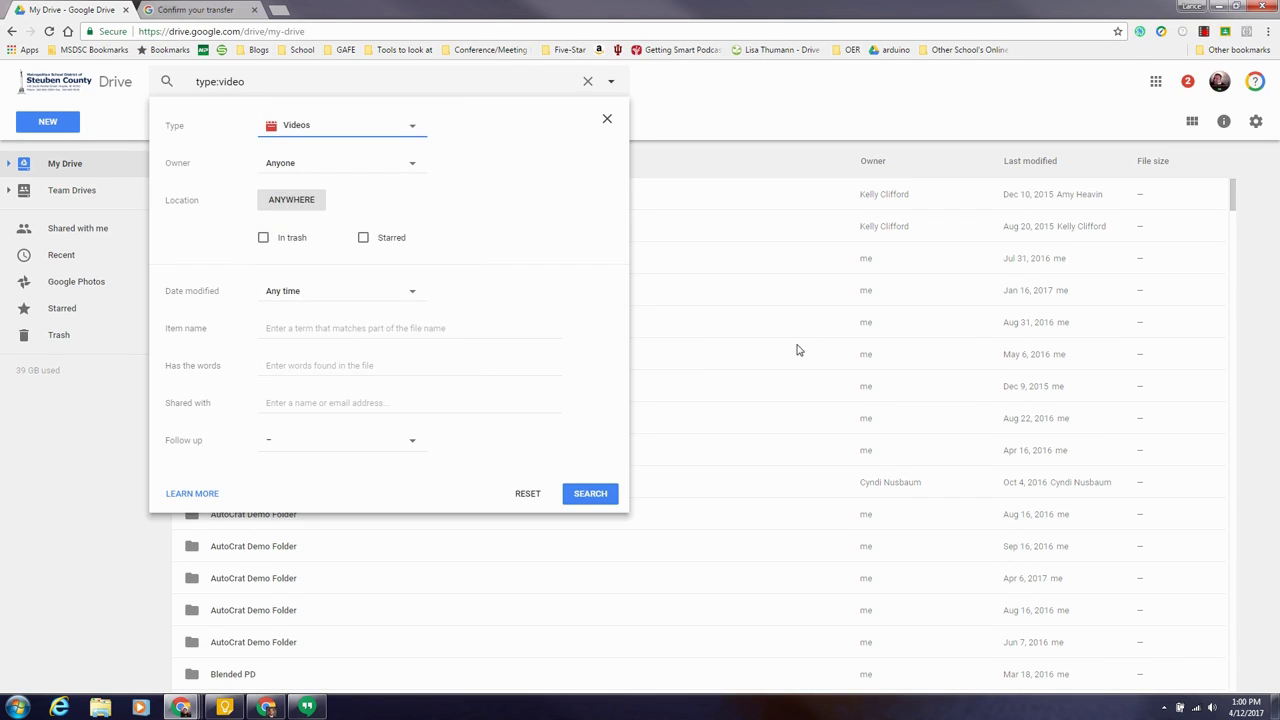
left_click(584, 497)
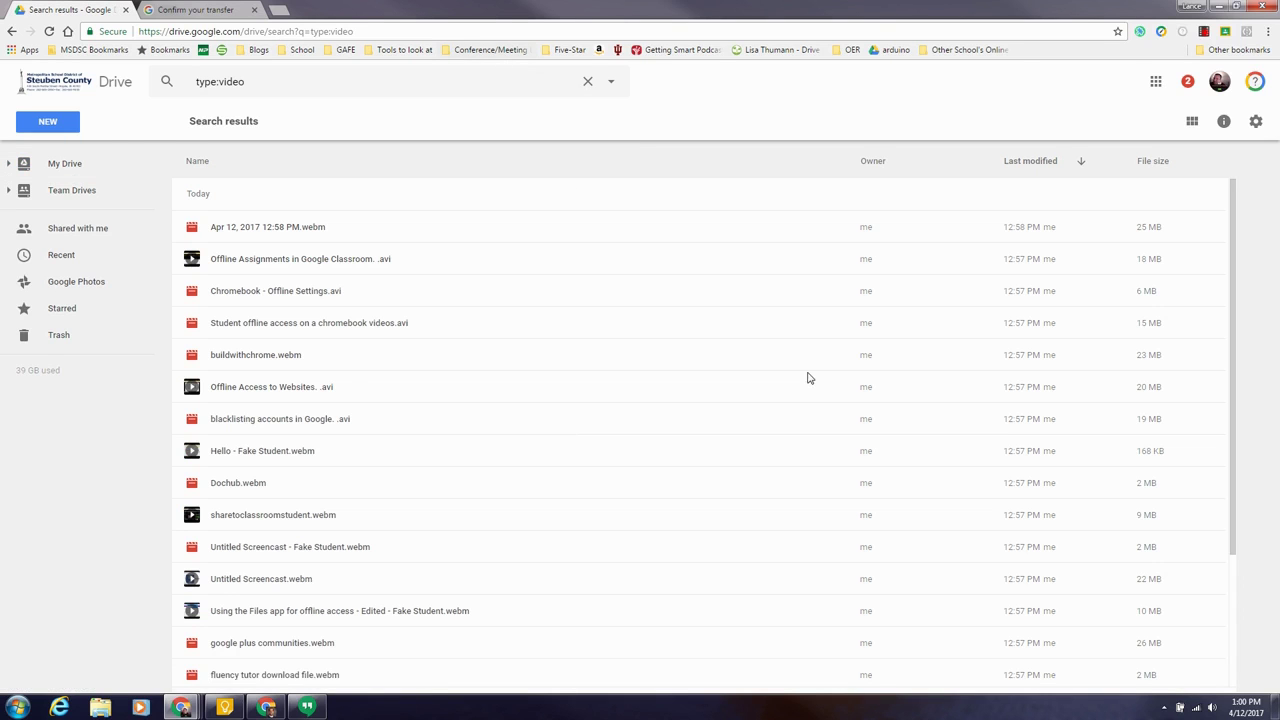
scroll(506, 342, "down", 3)
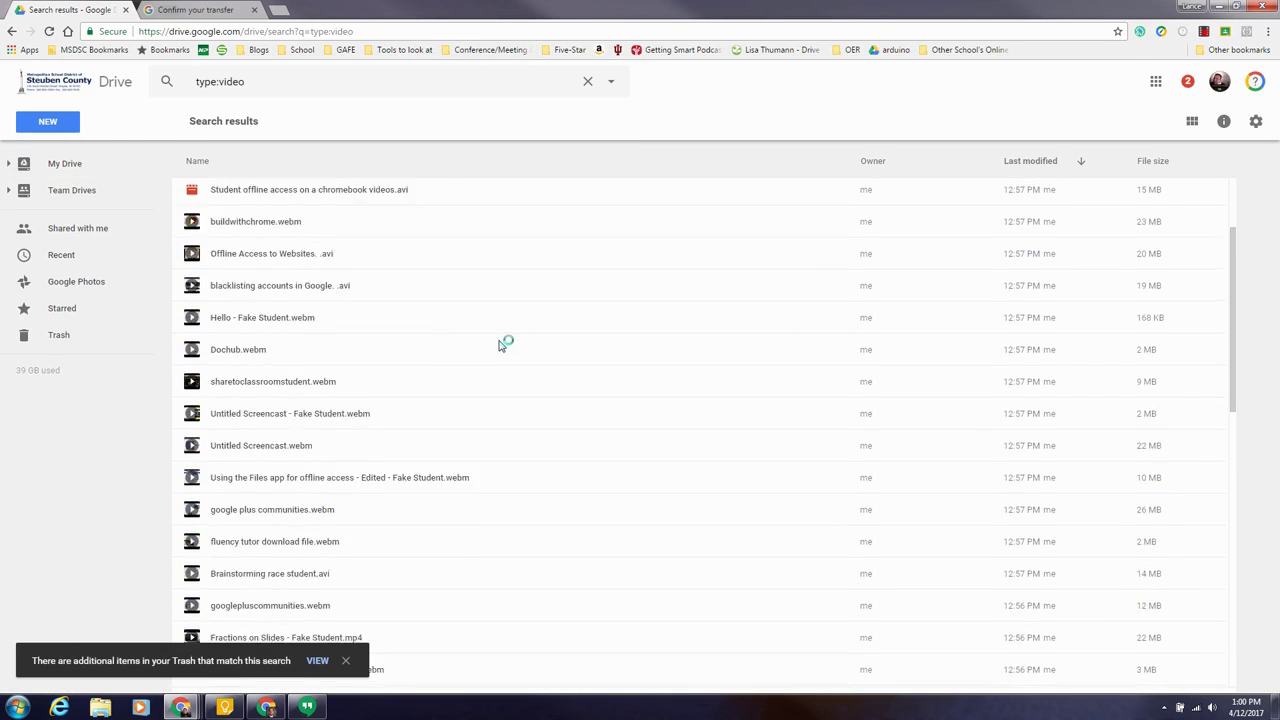
scroll(503, 344, "up", 3)
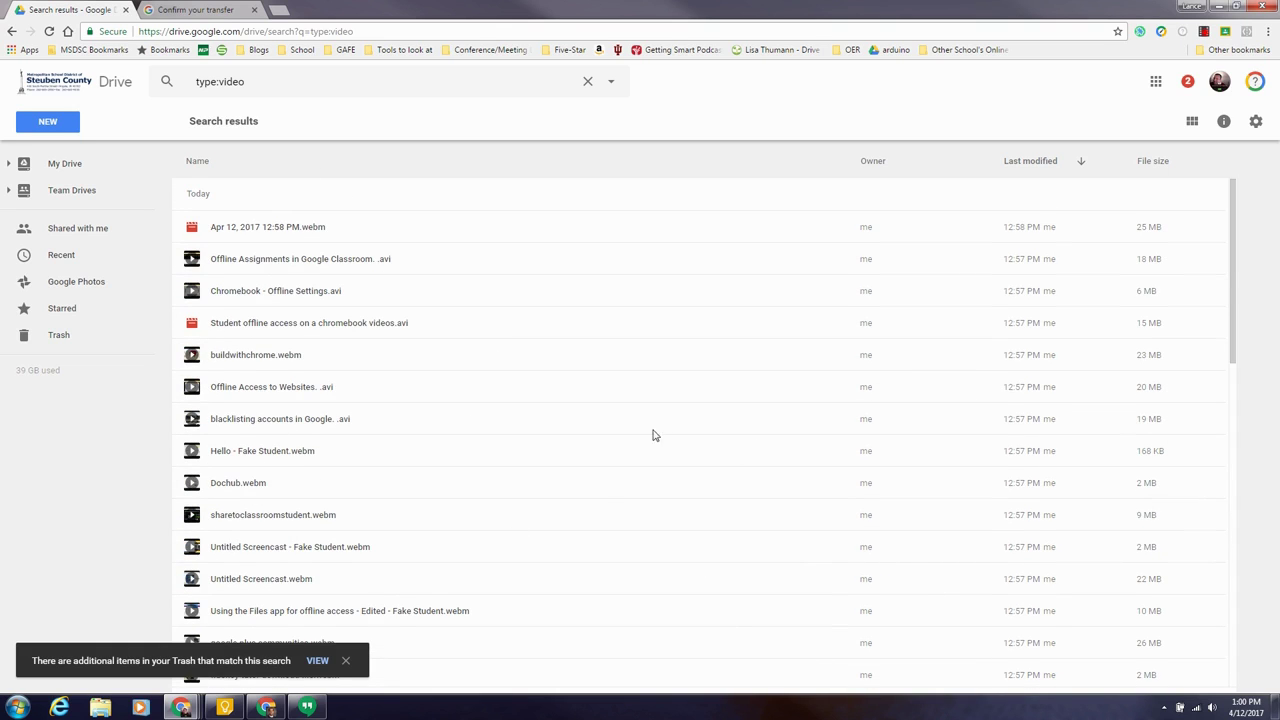
mouse_move(50, 375)
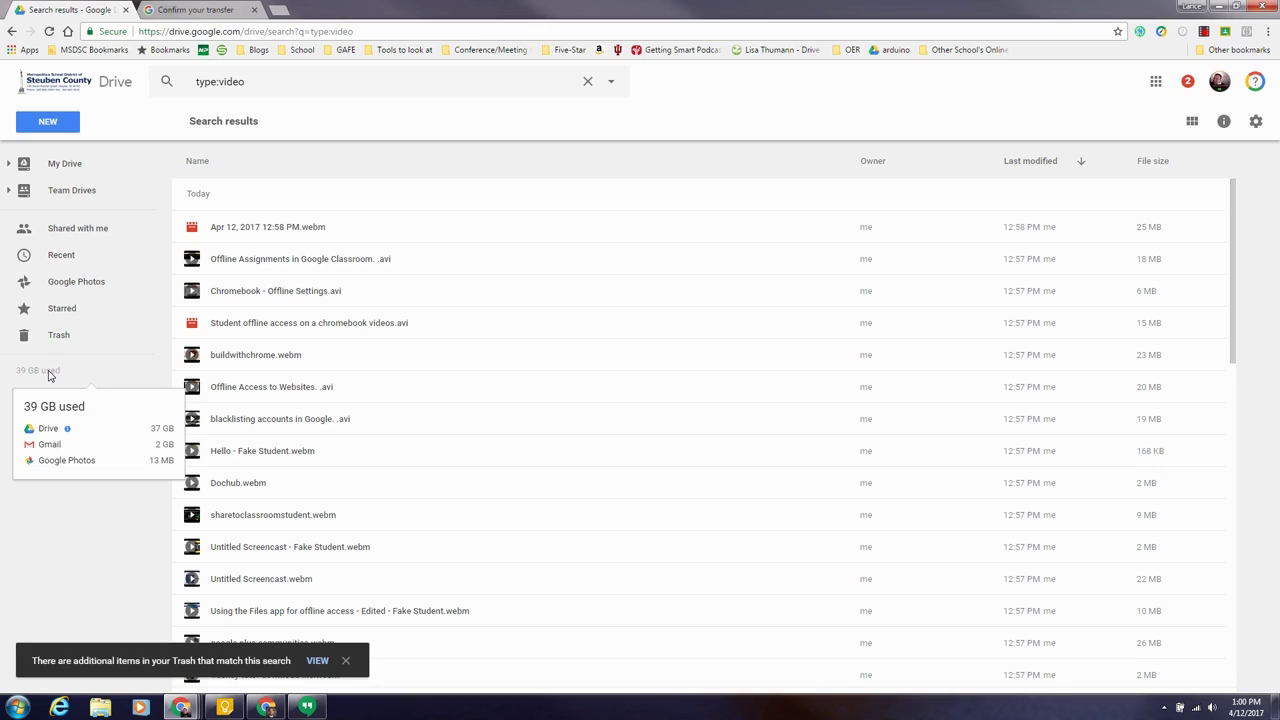